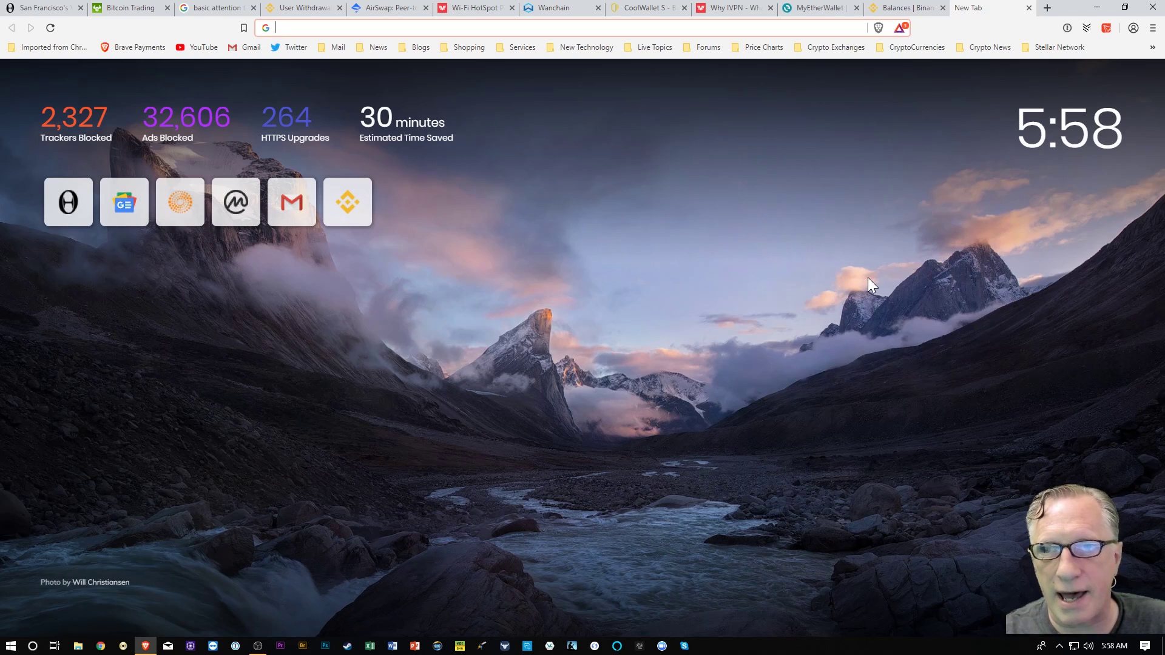
- Look through the open AirSwap, IVPN and Wanchain pages
{"action": "left_click", "coordinate": [388, 7]}
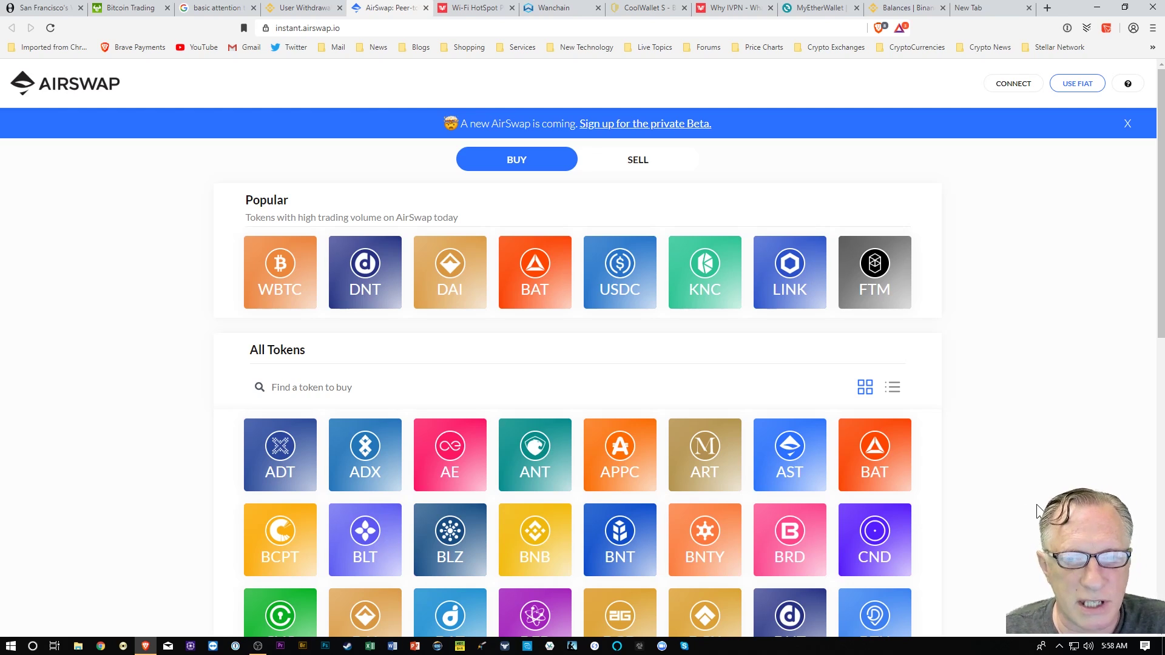
{"action": "left_click", "coordinate": [478, 11]}
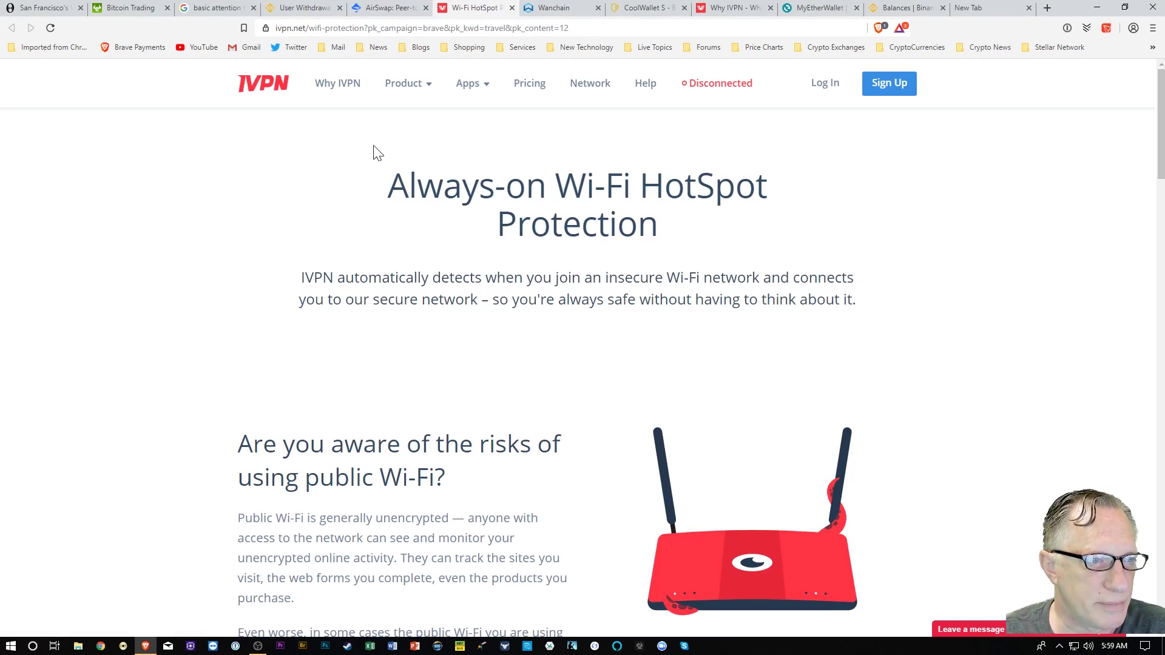
{"action": "left_click", "coordinate": [561, 10]}
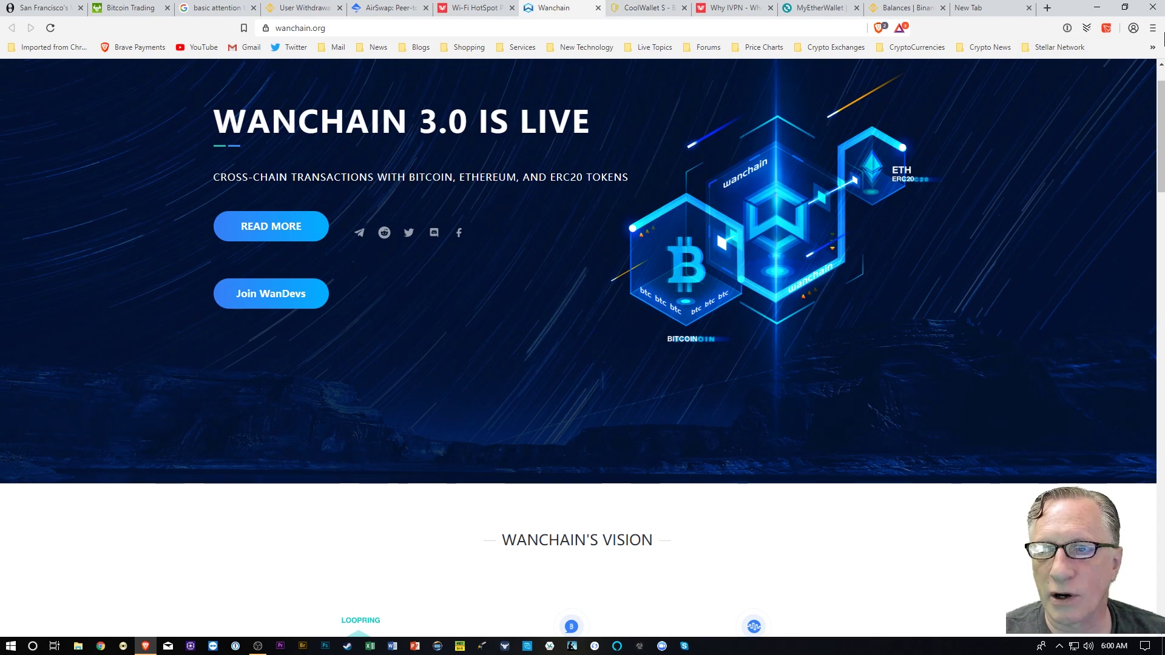
- Open the Brave Rewards page and review the Ads section, the supported sites and the Auto-Contribute settings
{"action": "left_click", "coordinate": [1153, 28]}
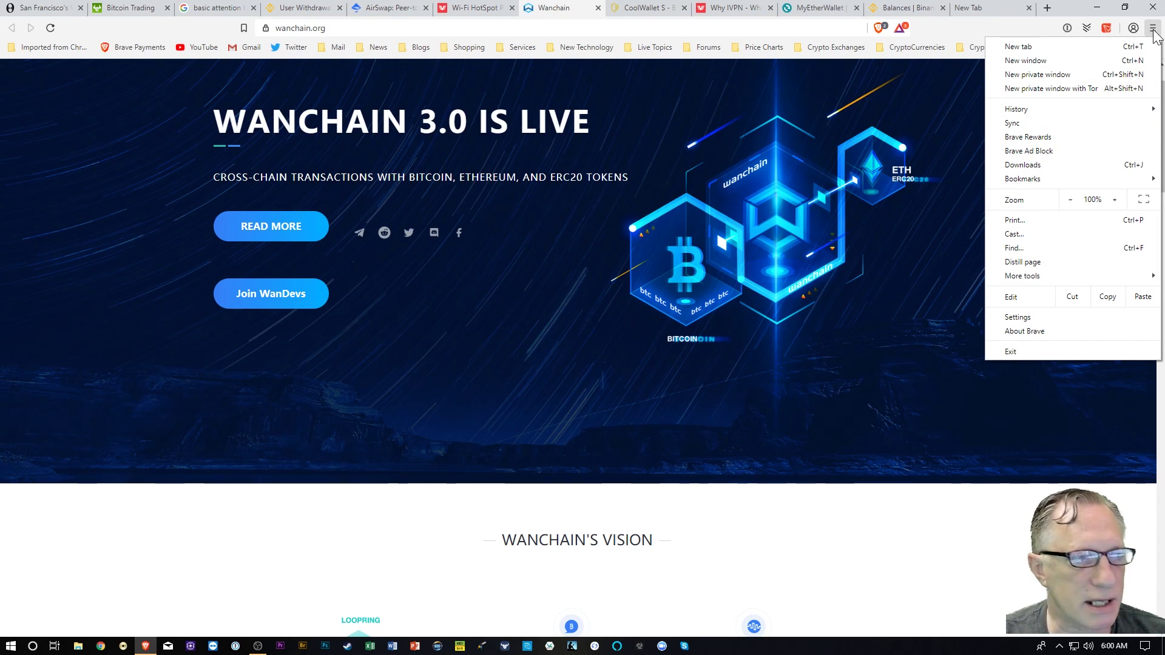
{"action": "left_click", "coordinate": [1073, 138]}
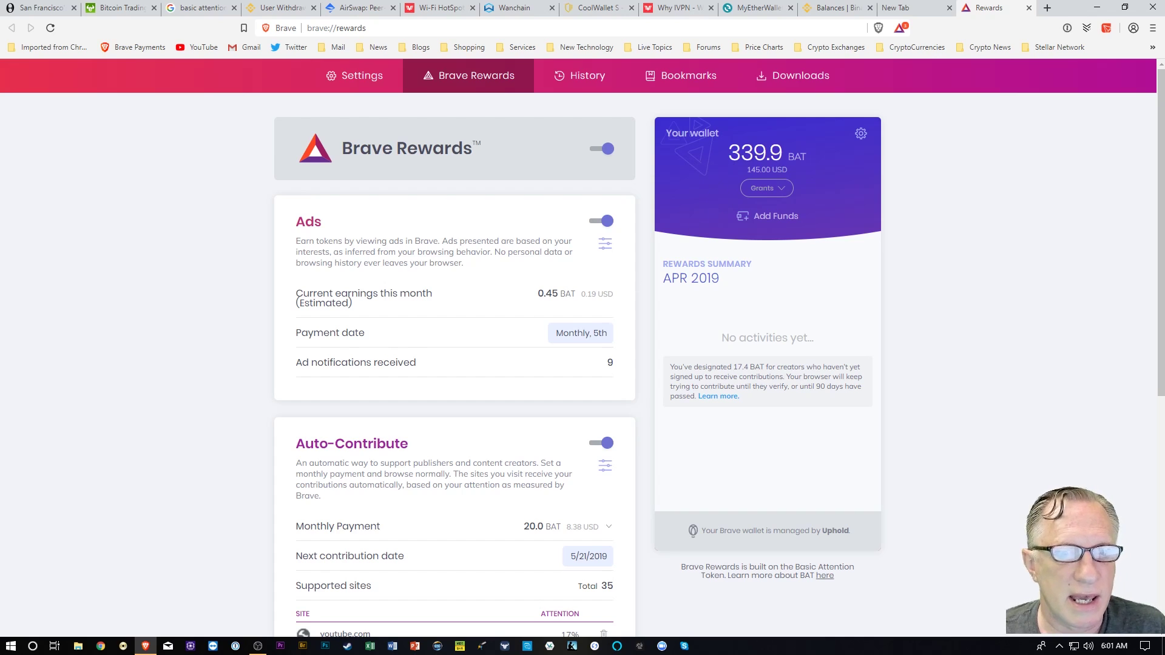
{"action": "scroll", "coordinate": [237, 359], "scroll_direction": "down", "scroll_amount": 2}
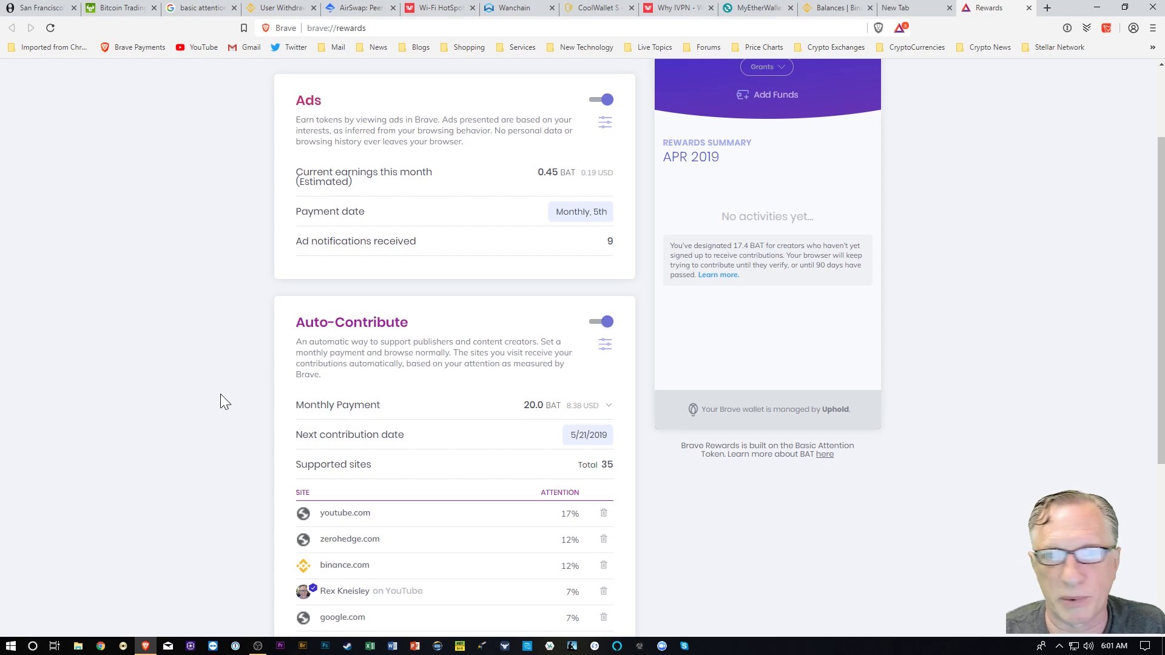
{"action": "scroll", "coordinate": [221, 401], "scroll_direction": "up", "scroll_amount": 1}
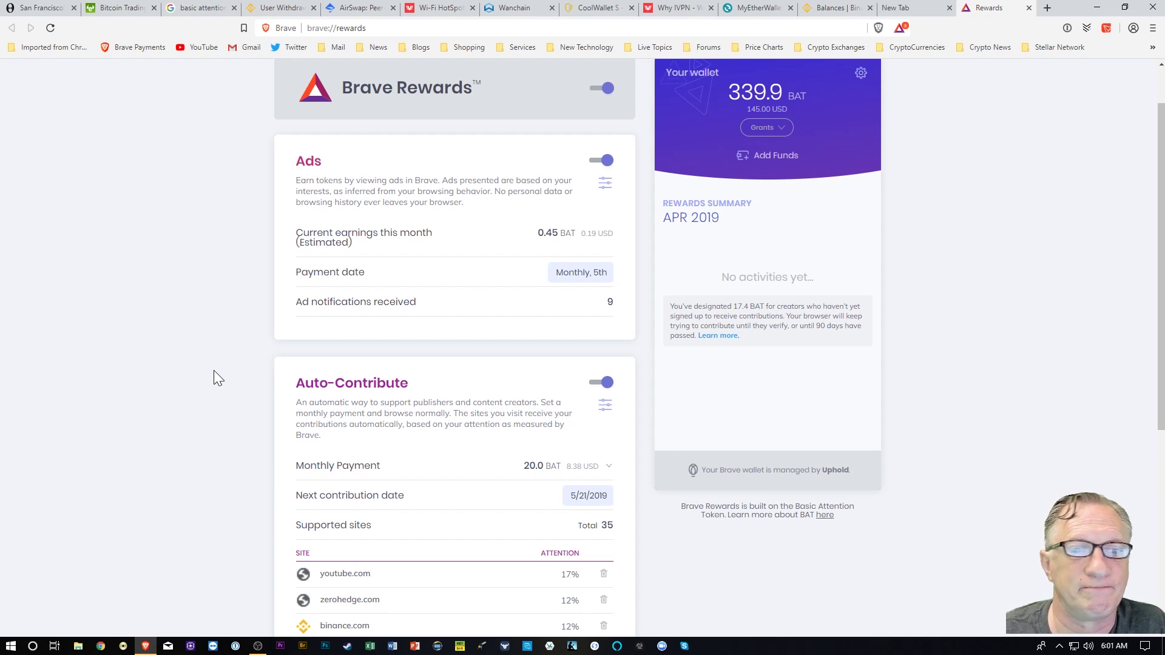
{"action": "scroll", "coordinate": [243, 398], "scroll_direction": "down", "scroll_amount": 4}
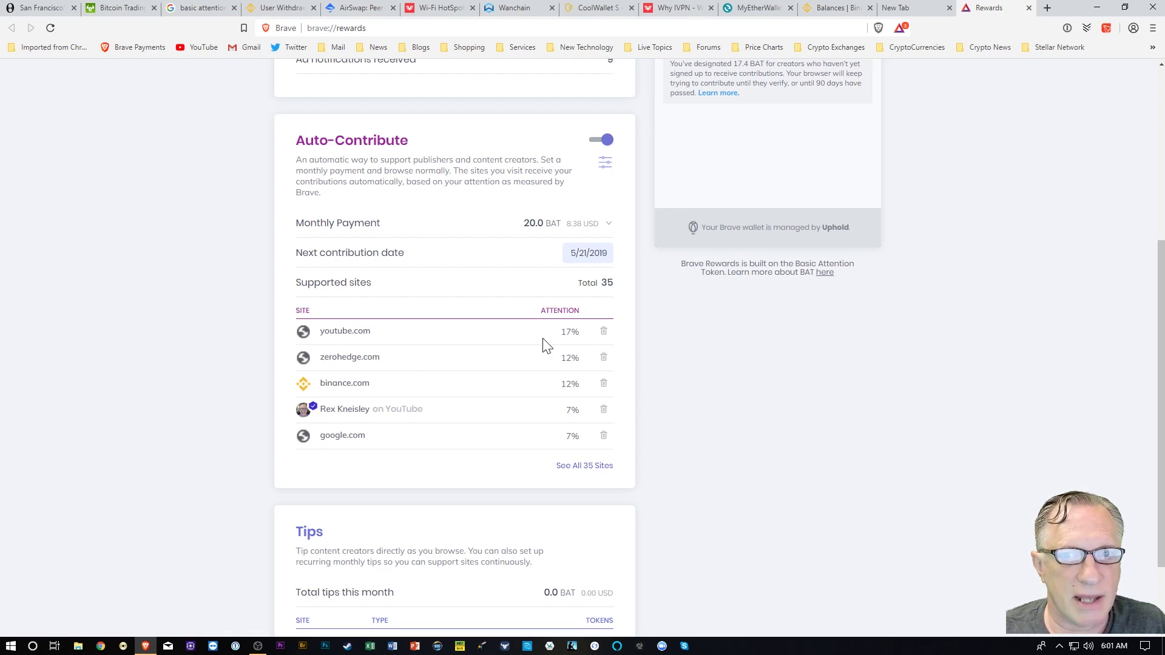
{"action": "left_click", "coordinate": [605, 162]}
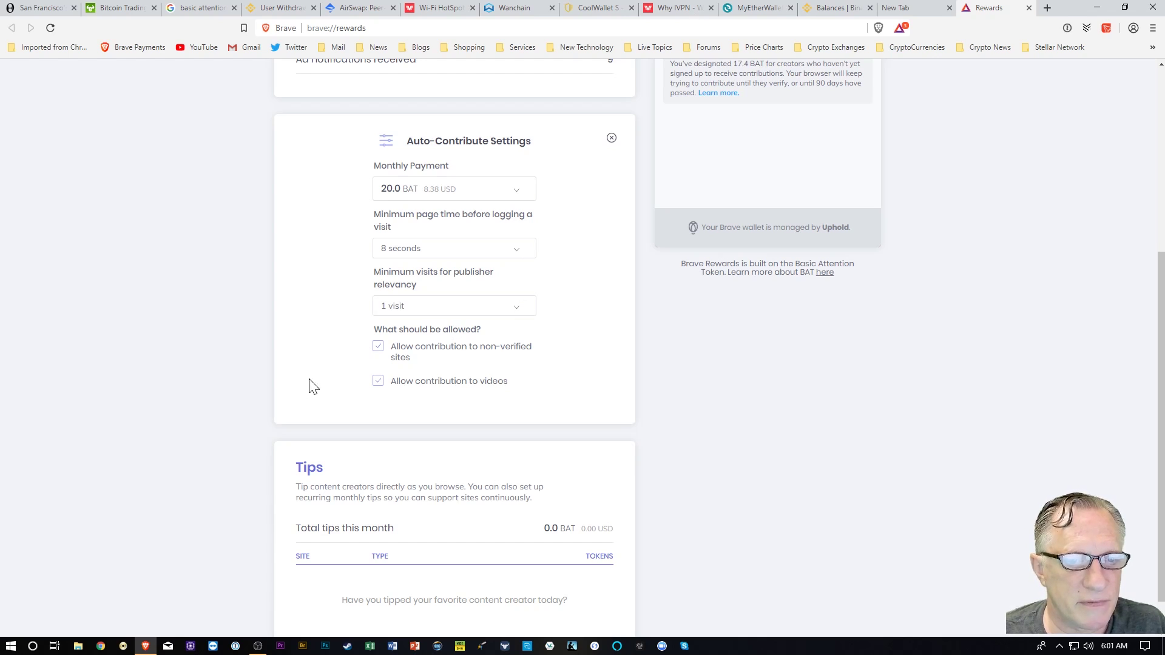
{"action": "scroll", "coordinate": [206, 414], "scroll_direction": "down", "scroll_amount": 1}
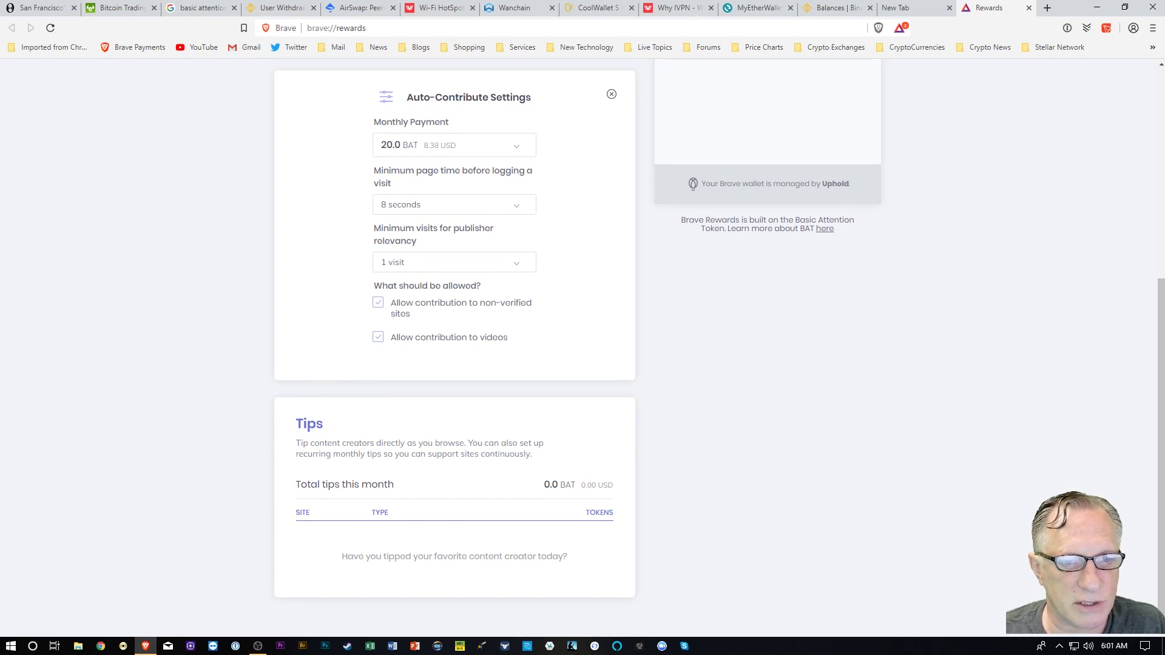
- View the Brave Rewards wallet's backup recovery key and its export options, then close the wallet dialog
{"action": "scroll", "coordinate": [206, 477], "scroll_direction": "up", "scroll_amount": 6}
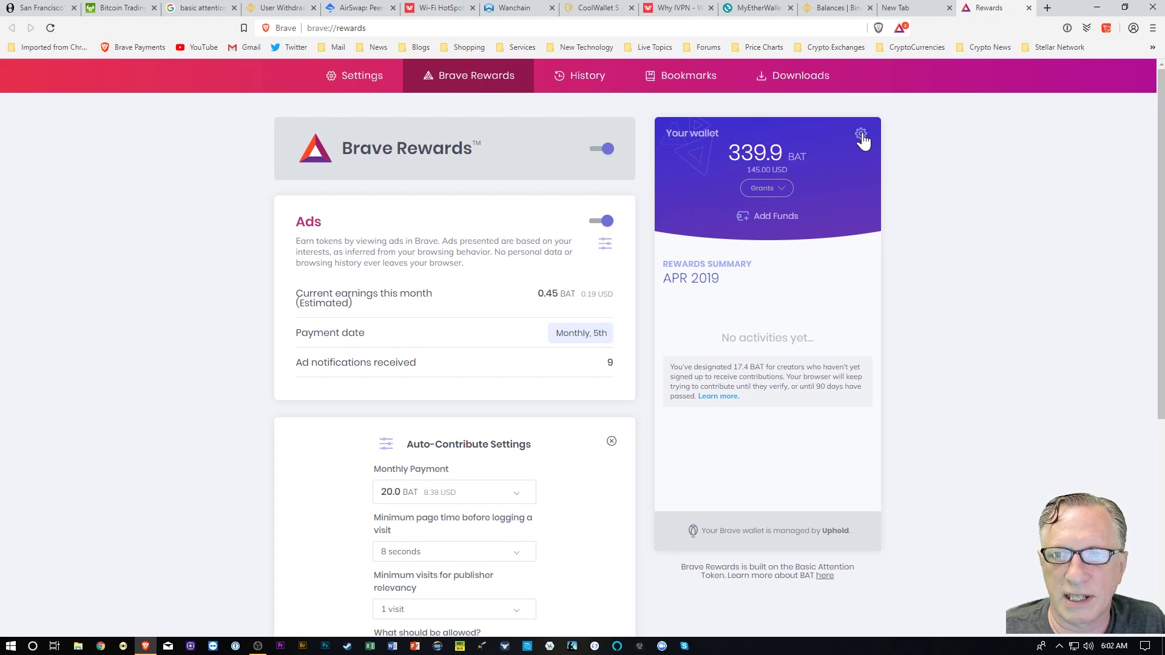
{"action": "left_click", "coordinate": [861, 134]}
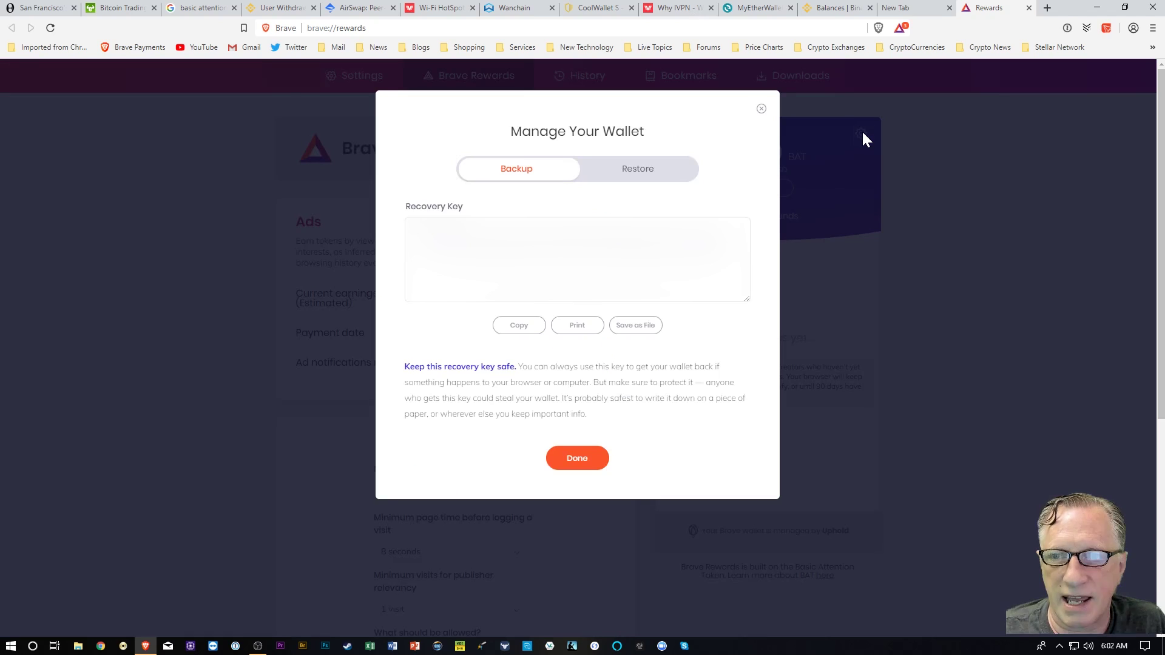
{"action": "left_click", "coordinate": [761, 112]}
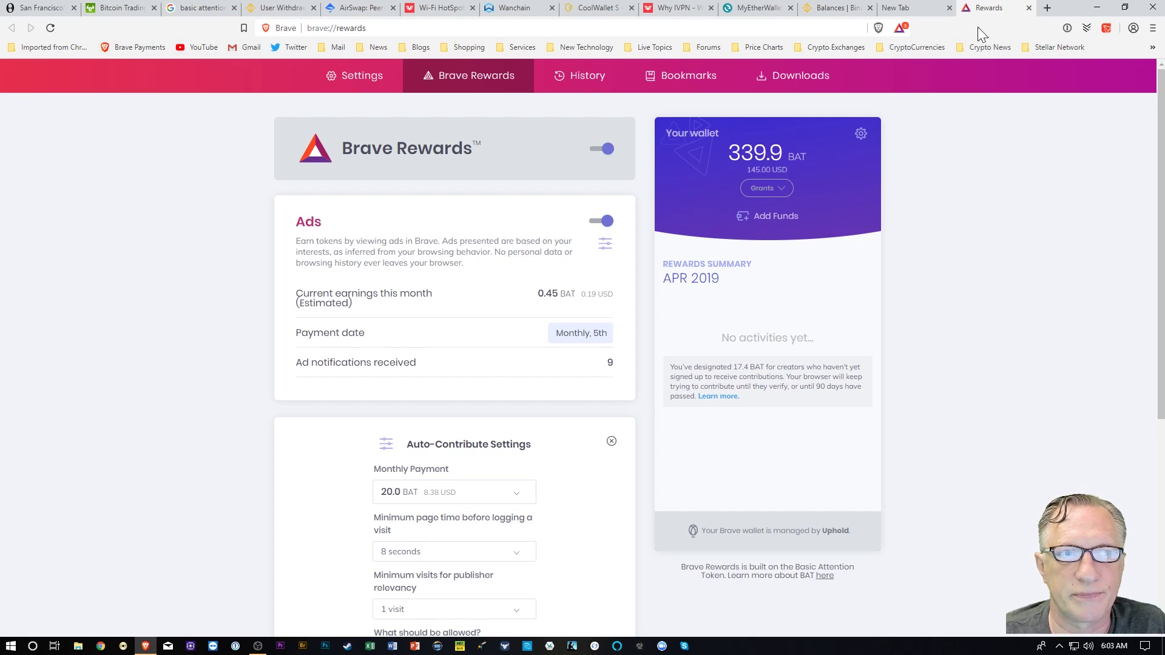
{"action": "left_click", "coordinate": [1153, 29]}
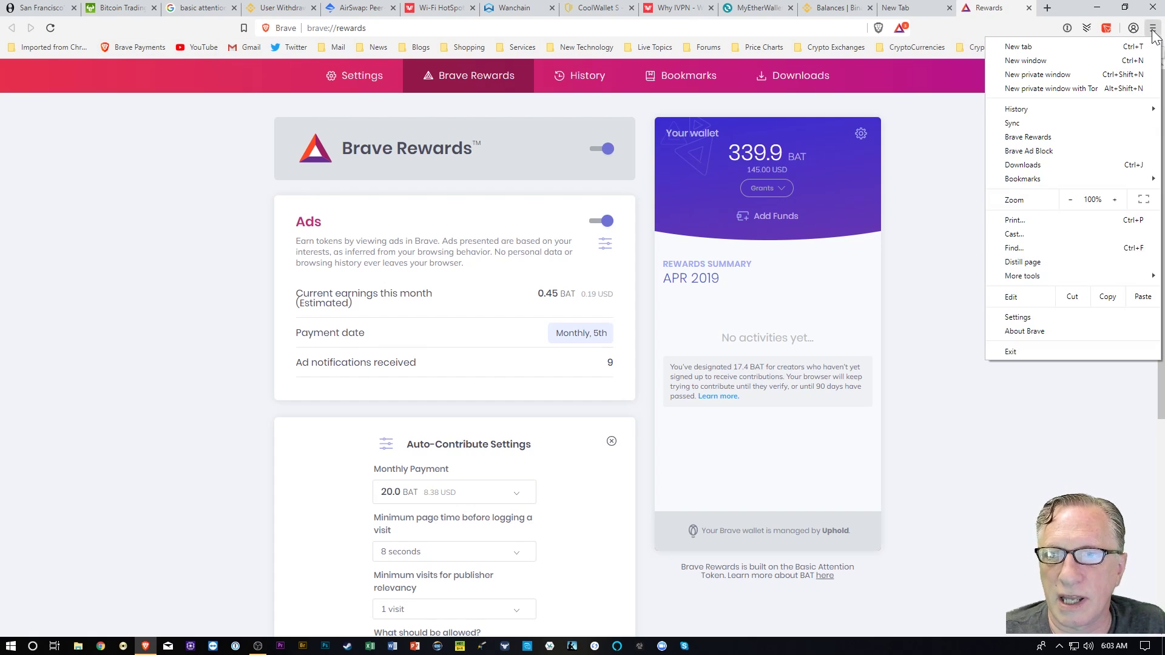
{"action": "mouse_move", "coordinate": [1041, 180]}
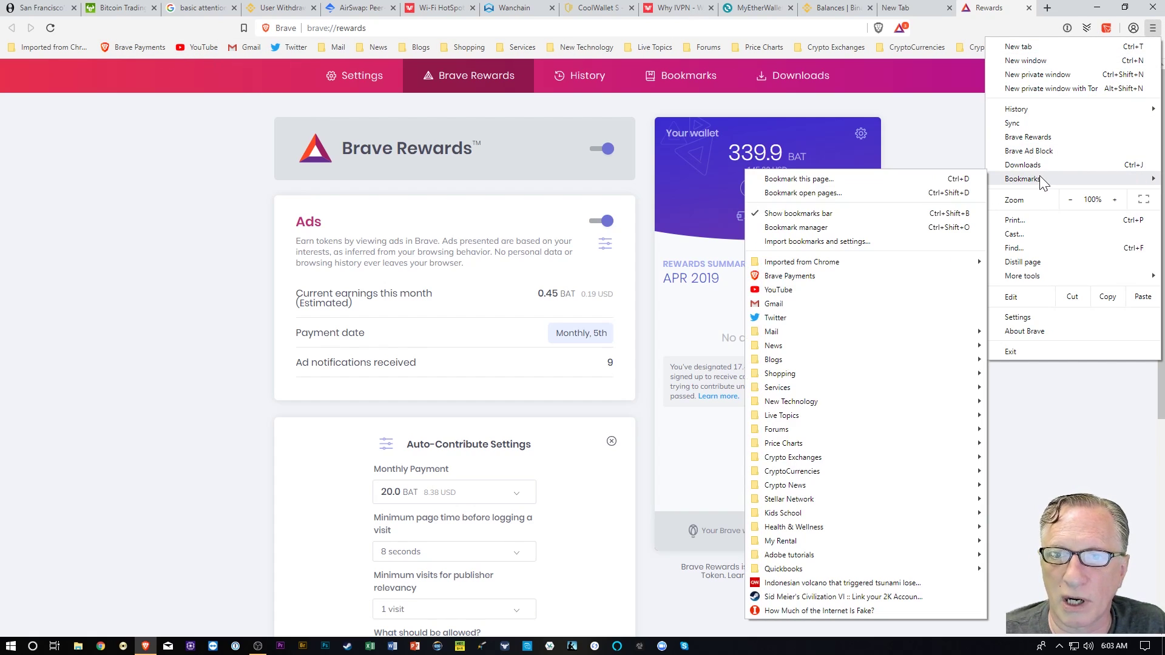
{"action": "left_click", "coordinate": [866, 243]}
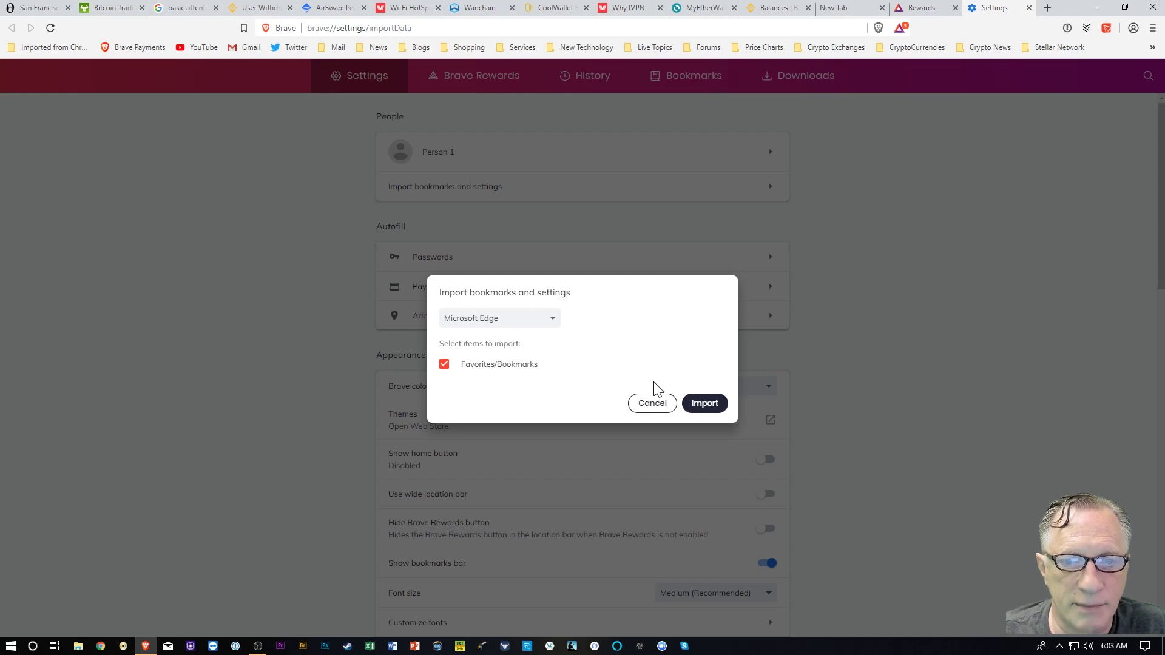
{"action": "left_click", "coordinate": [649, 413]}
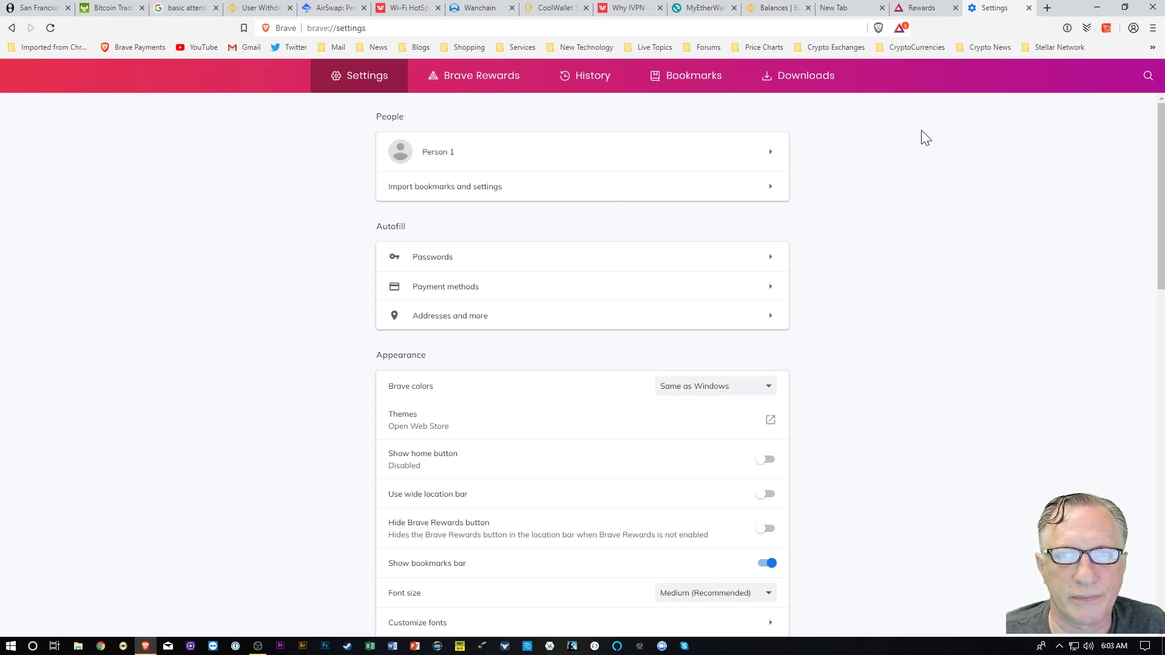
- Export the Brave bookmarks to the Downloads folder as bookmarks_4_25_19.html
{"action": "left_click", "coordinate": [675, 82]}
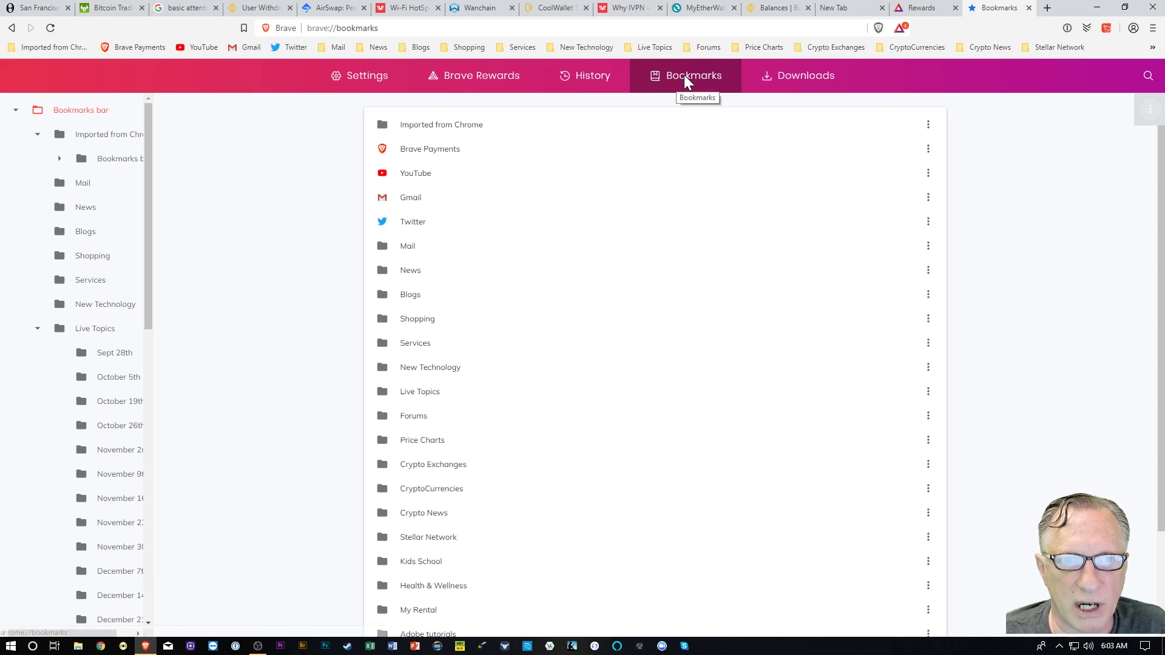
{"action": "left_click", "coordinate": [1151, 119]}
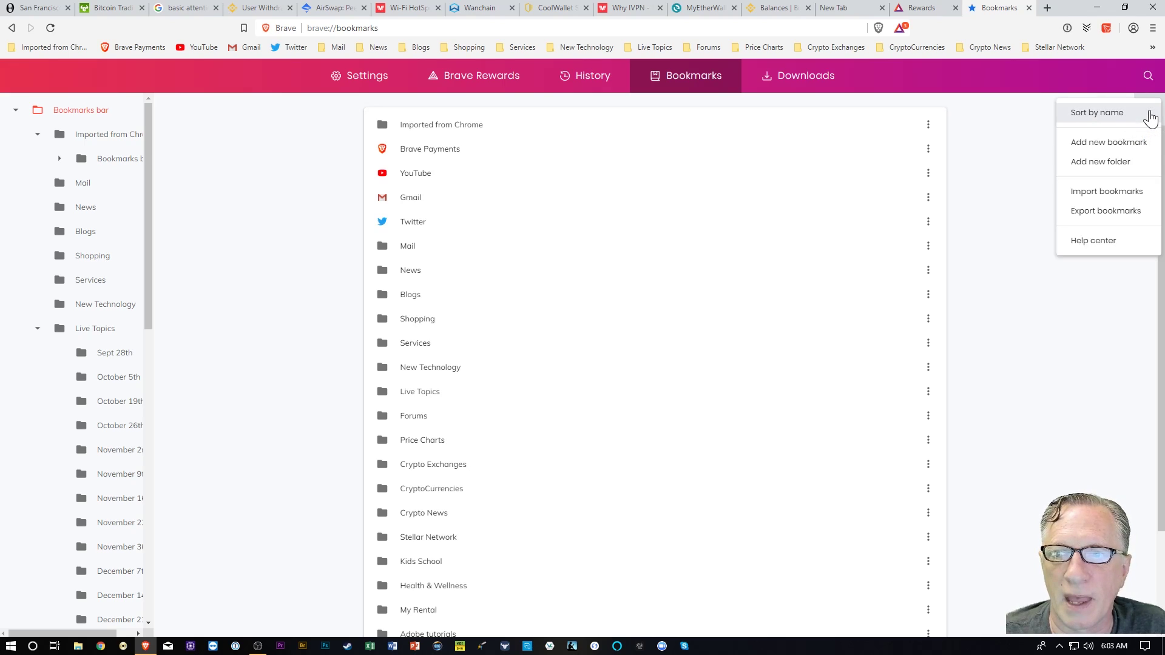
{"action": "left_click", "coordinate": [1105, 212]}
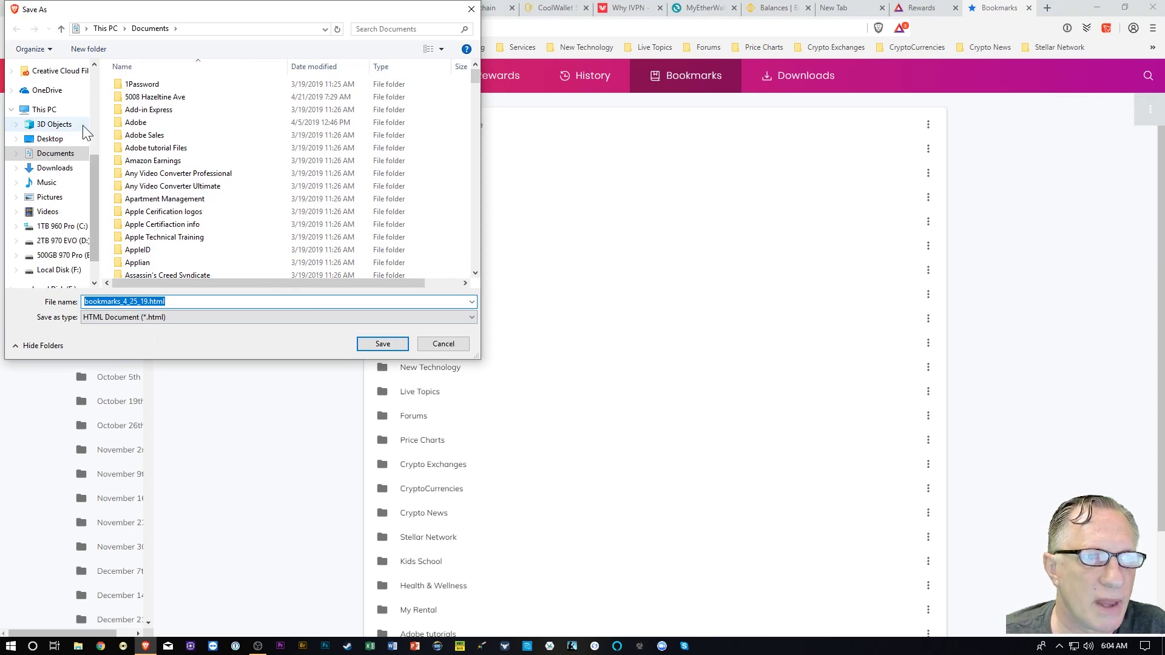
{"action": "left_click", "coordinate": [57, 173]}
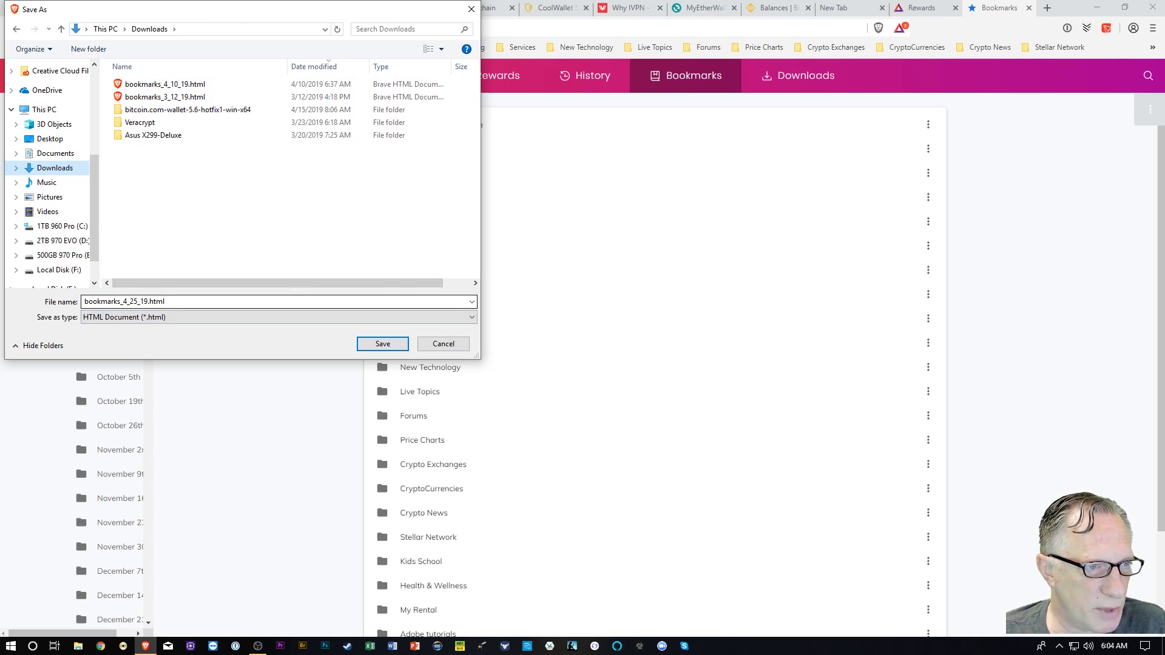
{"action": "left_click", "coordinate": [381, 345]}
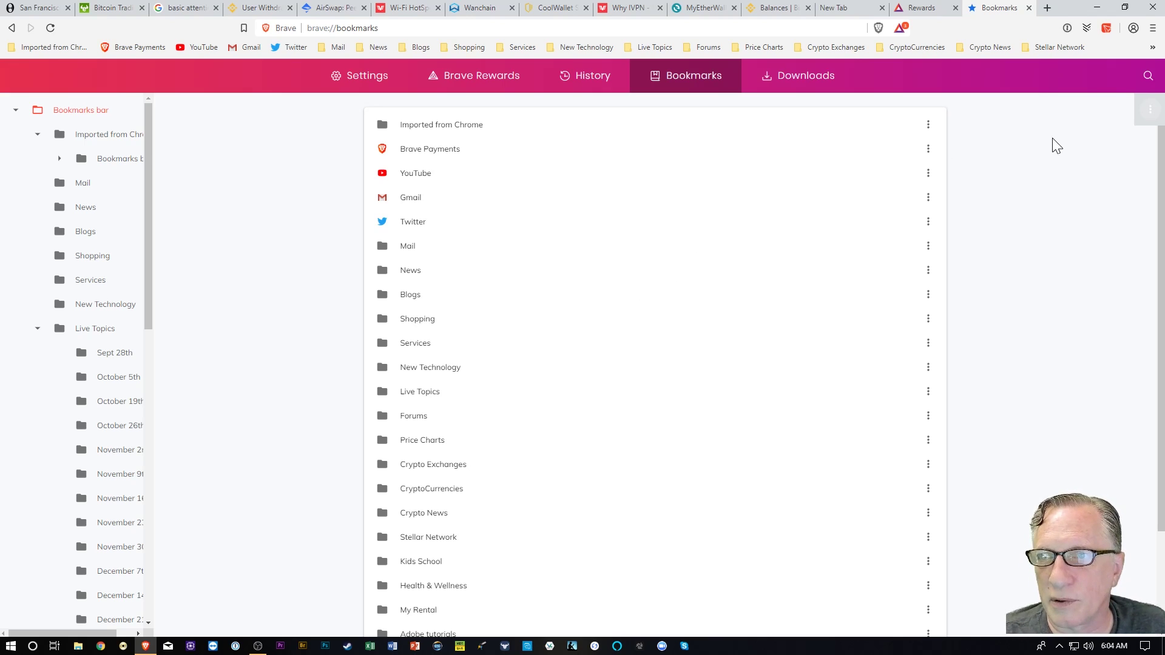
- Export the TronLink account, copy its private key and close the export dialog
{"action": "left_click", "coordinate": [1106, 29]}
{"action": "left_click", "coordinate": [1095, 87]}
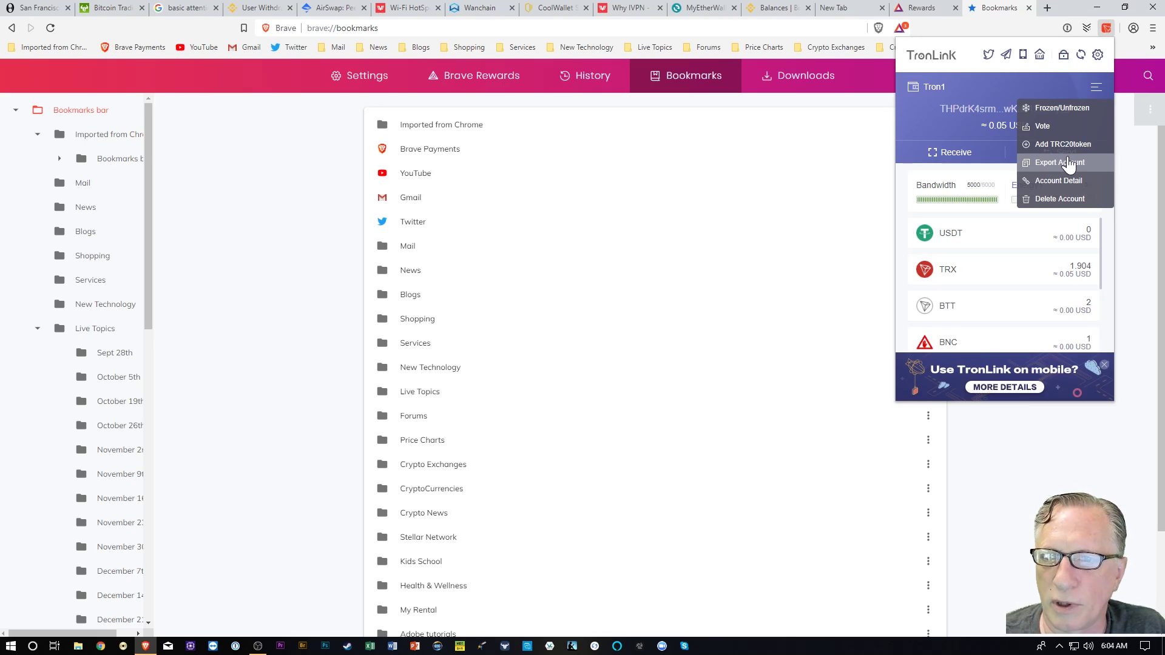
{"action": "left_click", "coordinate": [1062, 168]}
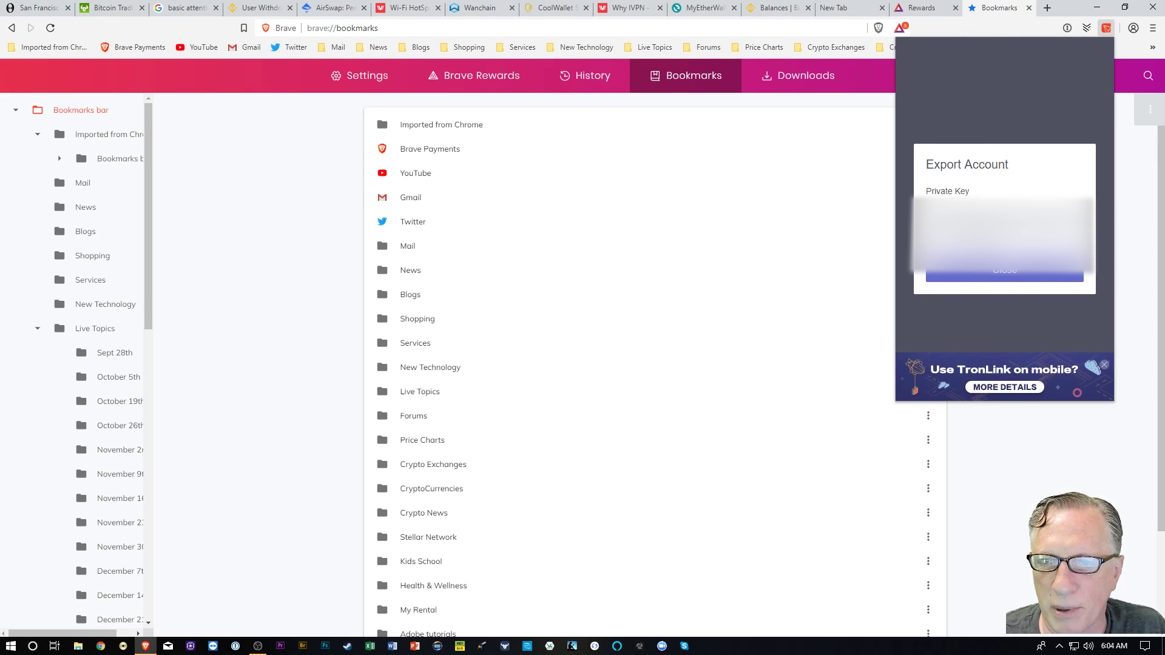
{"action": "left_click_drag", "start_coordinate": [928, 210], "coordinate": [1037, 232]}
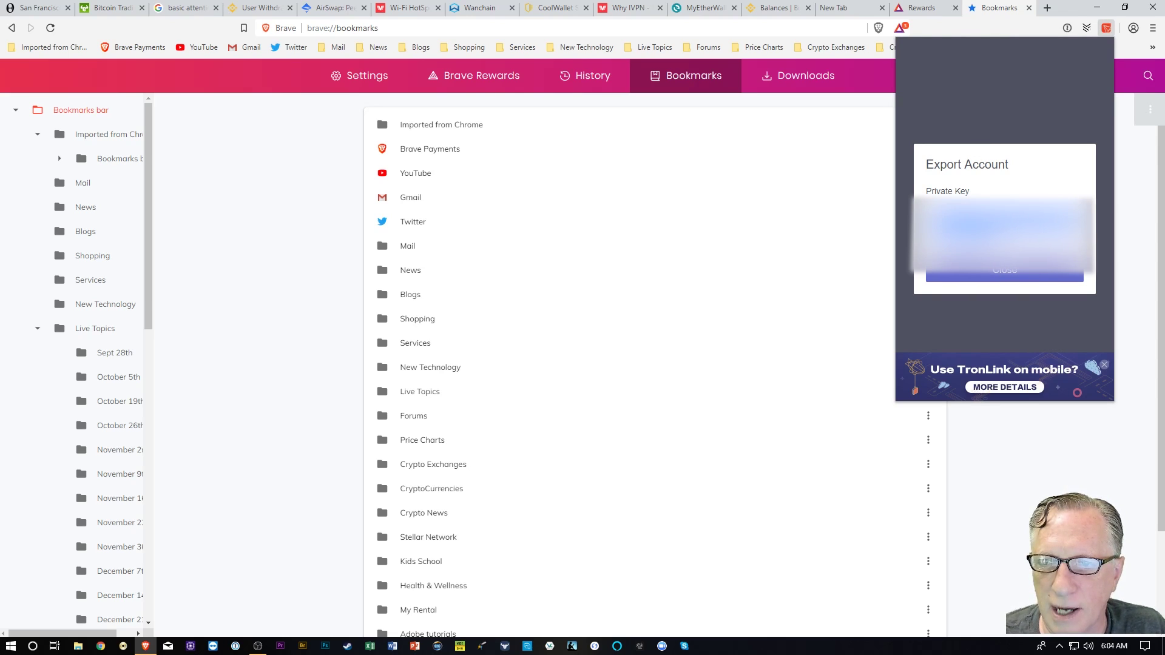
{"action": "right_click", "coordinate": [1038, 231]}
{"action": "left_click", "coordinate": [1031, 239]}
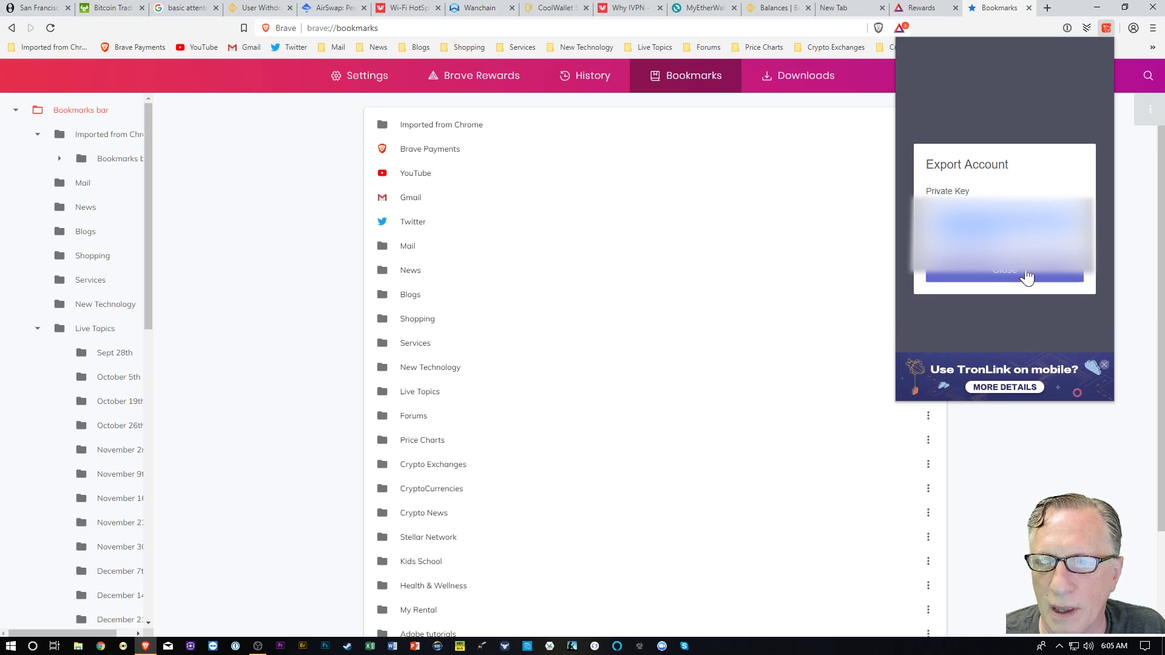
{"action": "left_click", "coordinate": [1005, 274]}
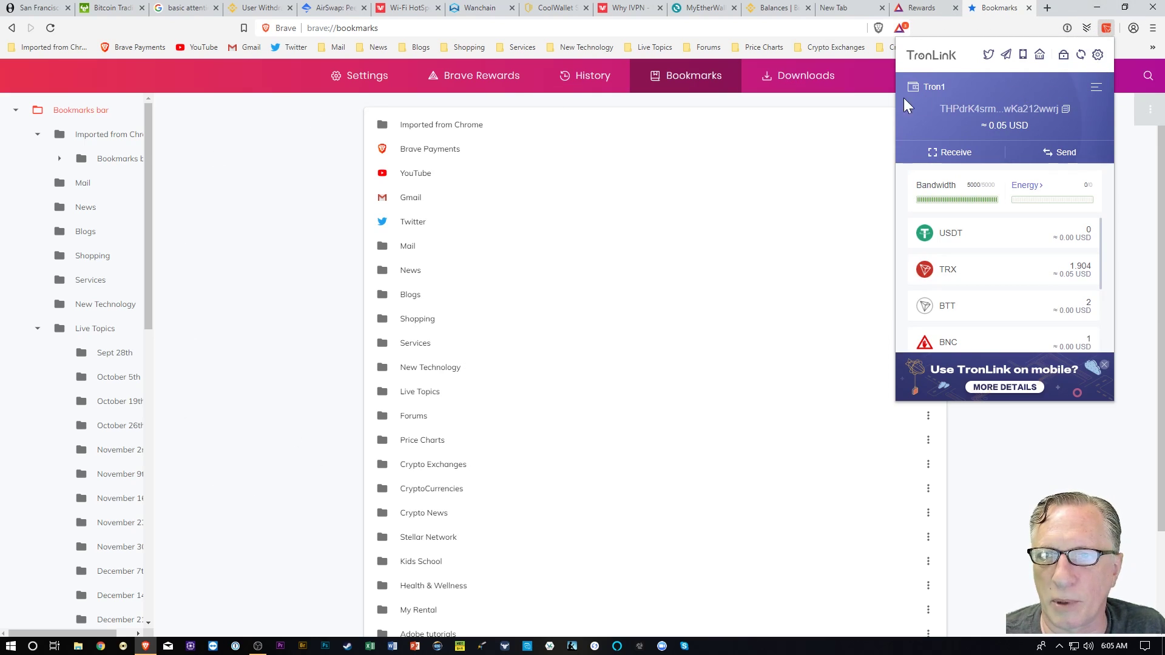
- Leave Brave, switch to Chrome and open its bookmark manager
{"action": "left_click", "coordinate": [1153, 7]}
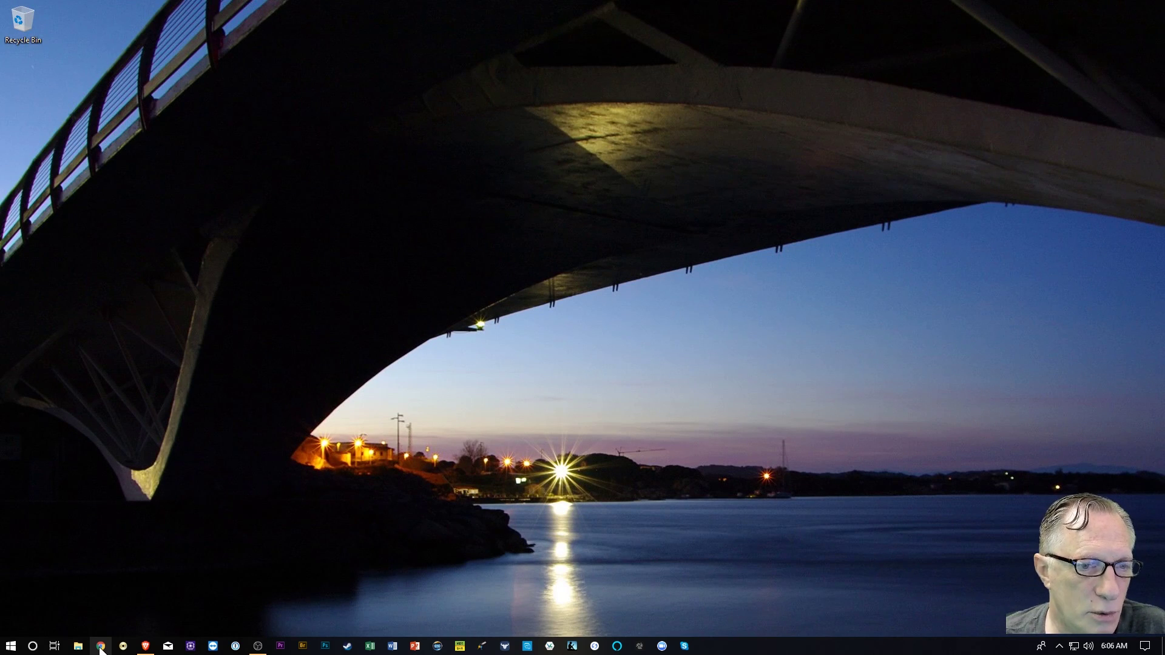
{"action": "left_click", "coordinate": [101, 647]}
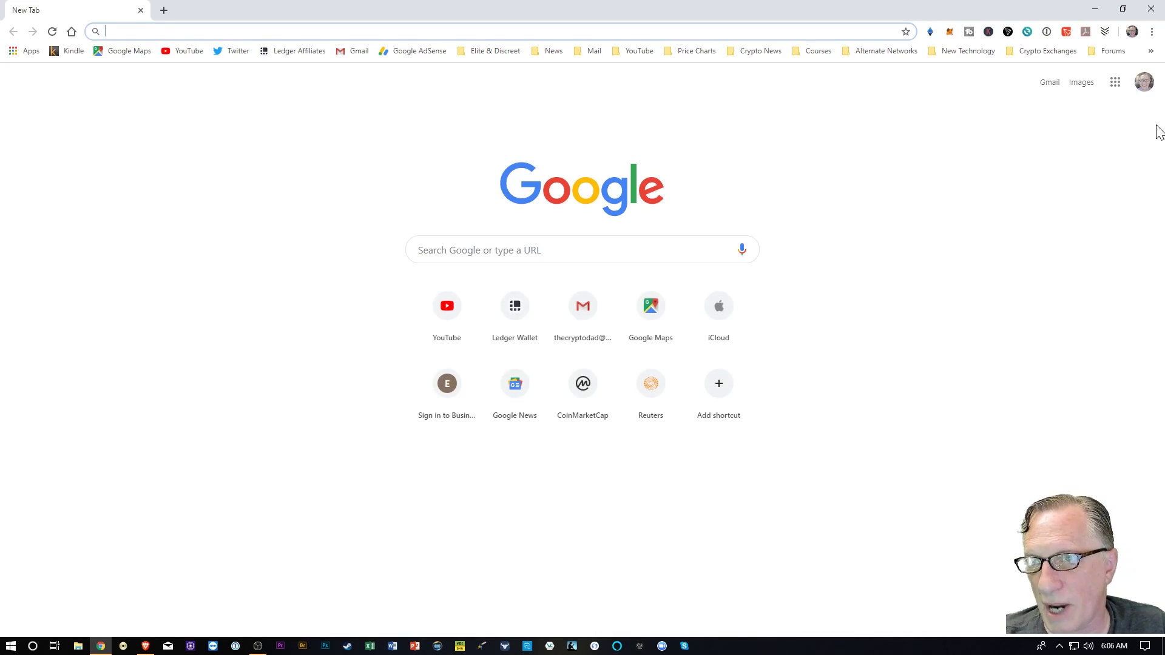
{"action": "left_click", "coordinate": [1152, 31]}
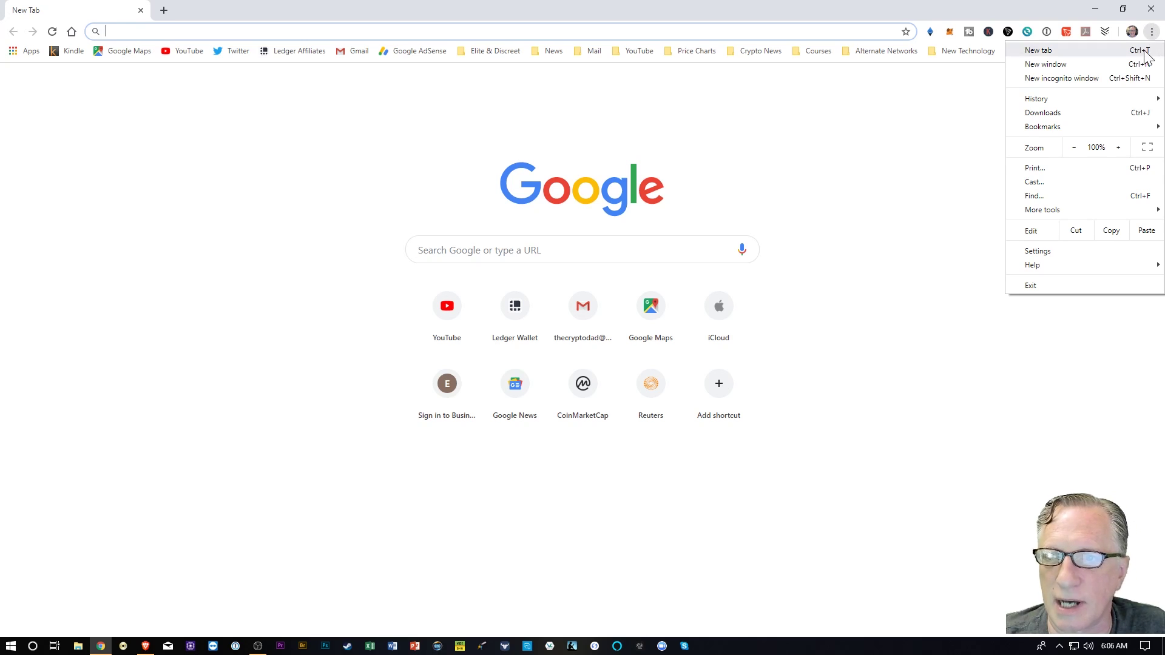
{"action": "mouse_move", "coordinate": [1084, 130]}
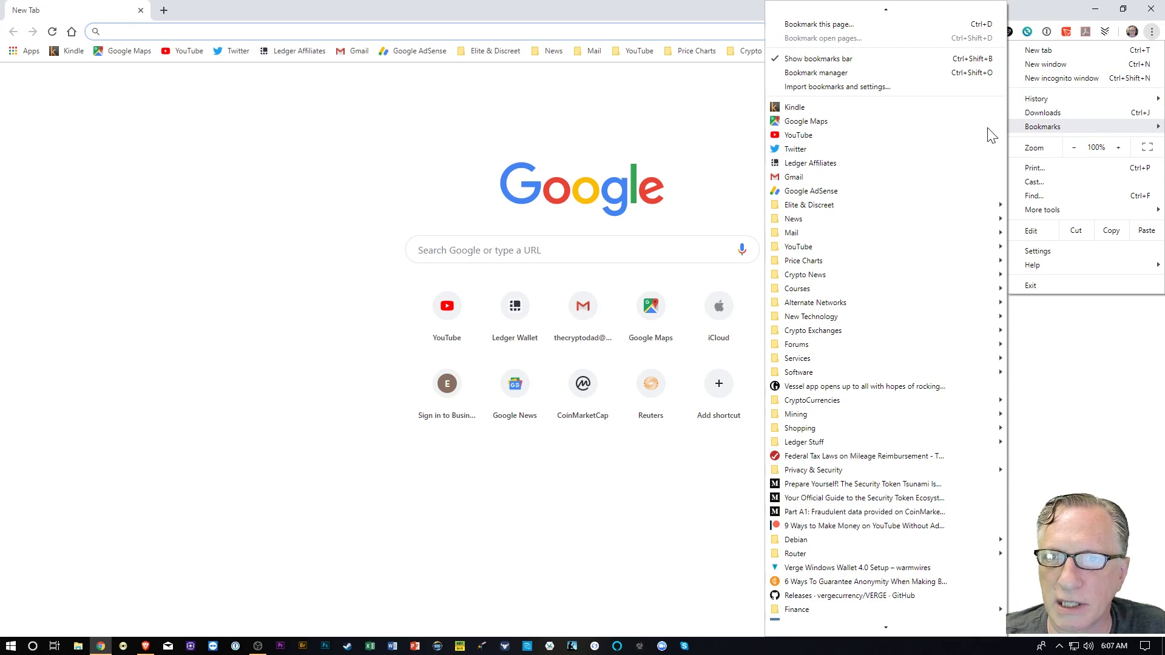
{"action": "left_click", "coordinate": [862, 73]}
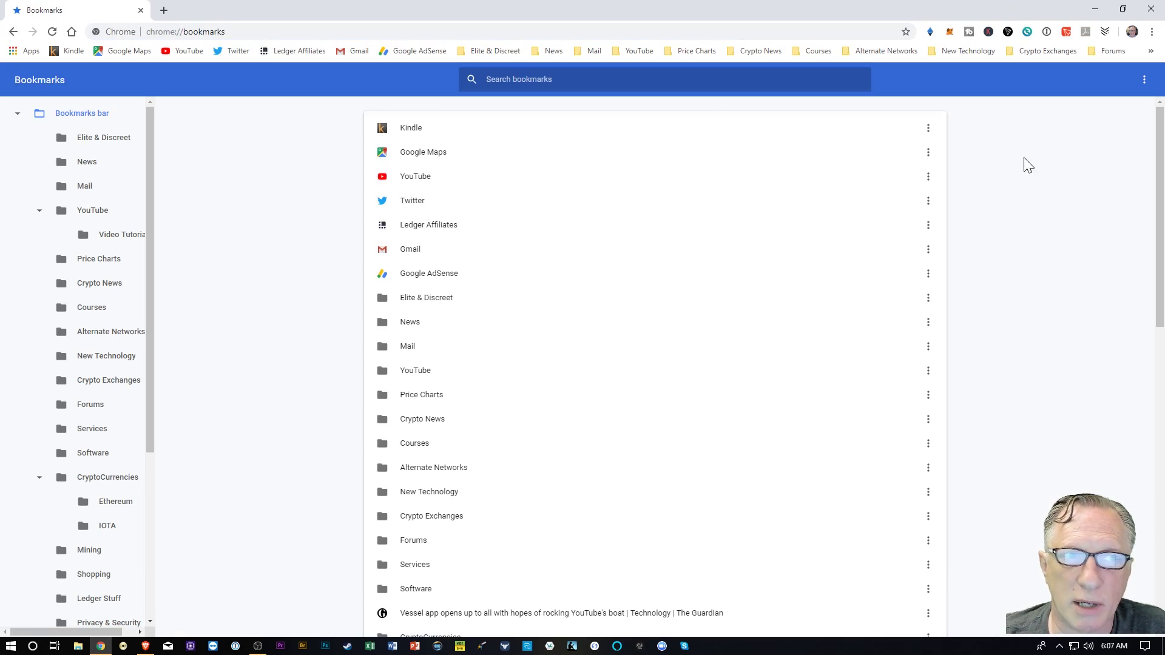
- Export the Chrome bookmarks to the Documents folder as bookmarks_4_25_19.html
{"action": "left_click", "coordinate": [1144, 81]}
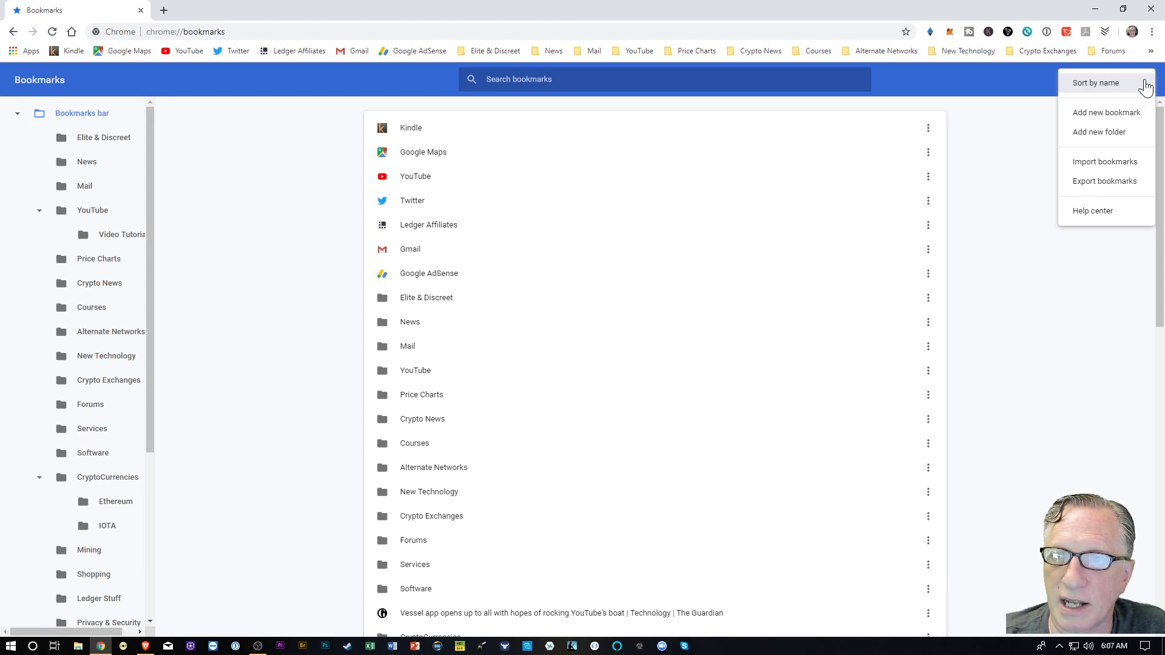
{"action": "left_click", "coordinate": [1106, 182]}
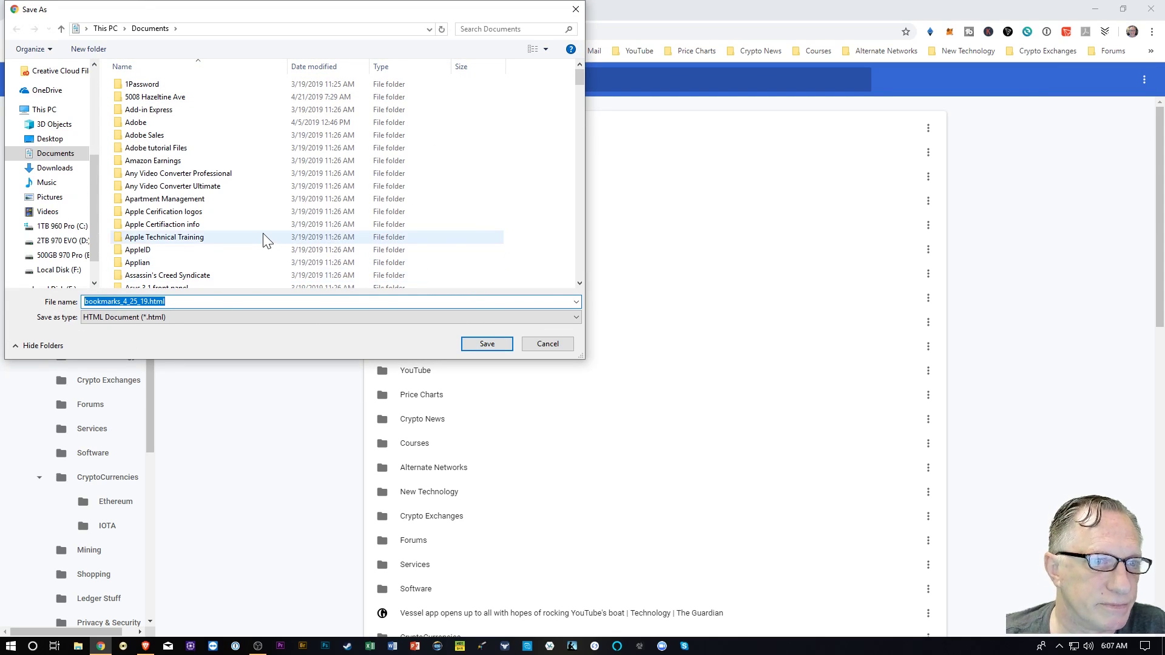
{"action": "key", "text": "Return"}
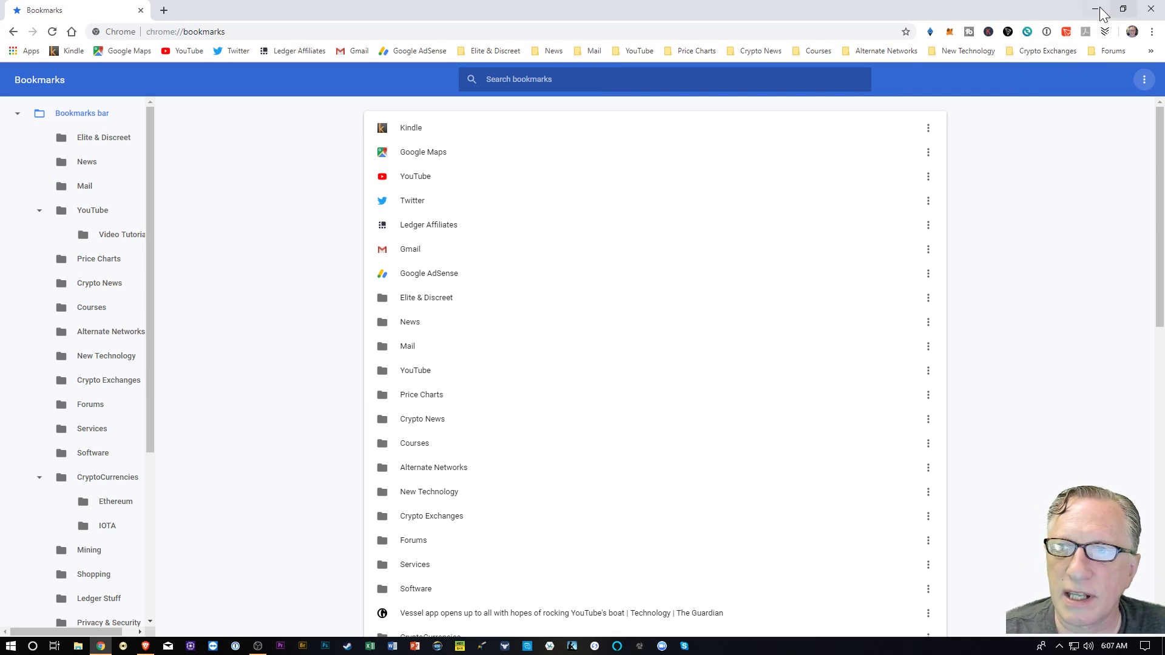
- Close Chrome, switch to Brave, look through its Imported from Chrome bookmarks folder, and close Brave
{"action": "left_click", "coordinate": [1153, 9]}
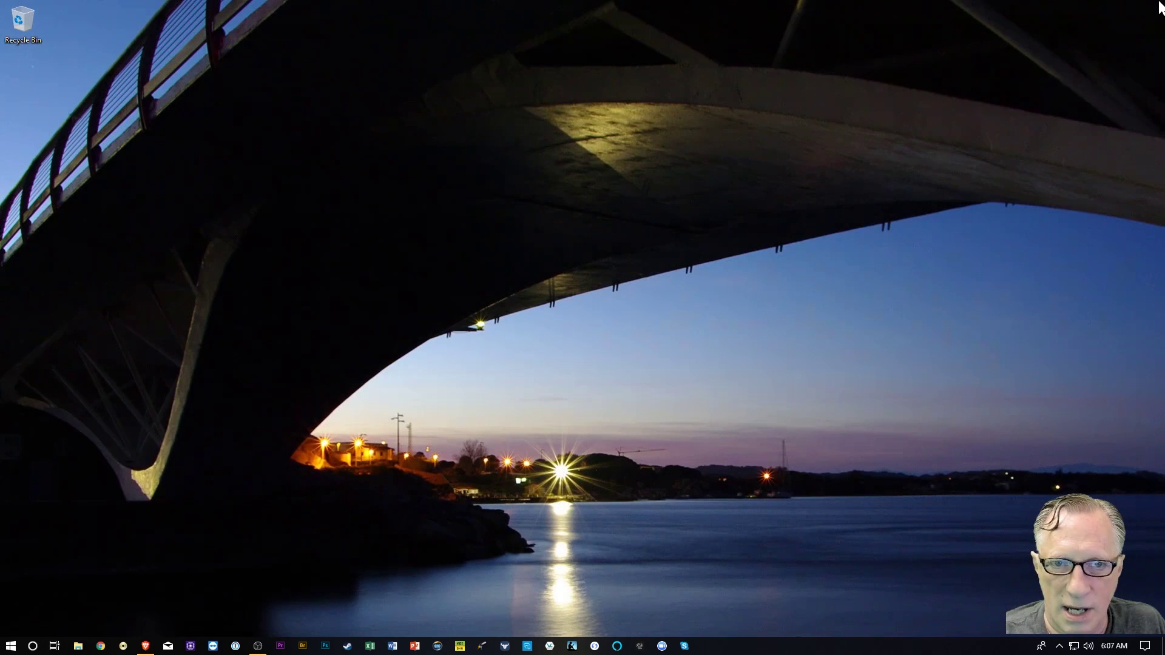
{"action": "left_click", "coordinate": [146, 647]}
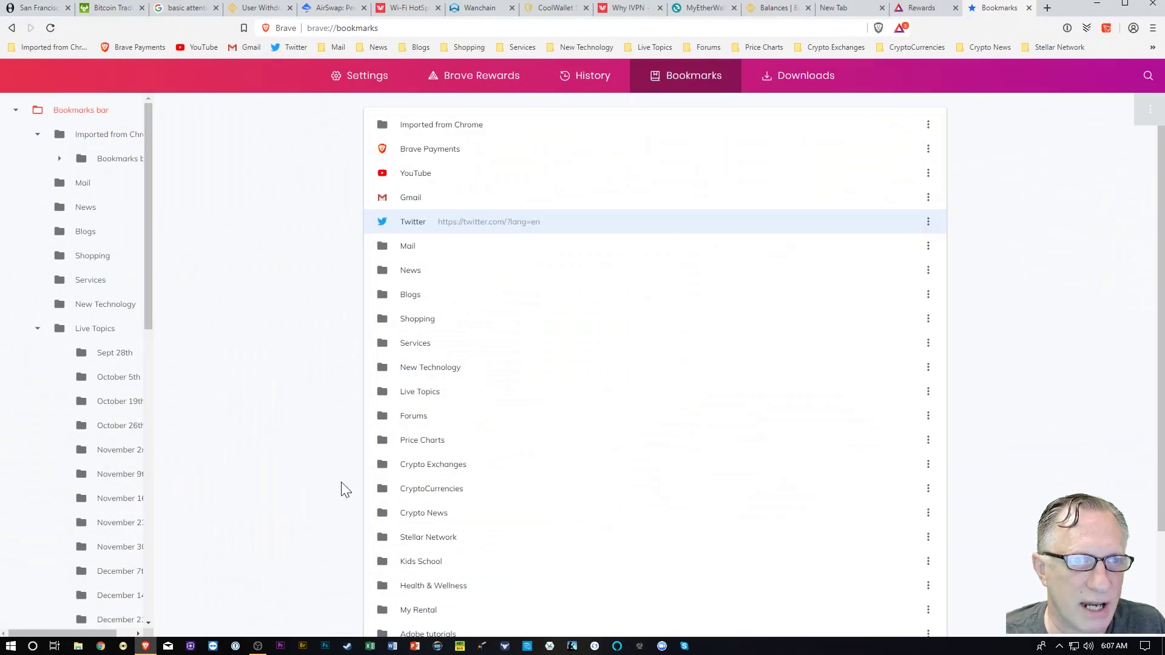
{"action": "left_click", "coordinate": [62, 48]}
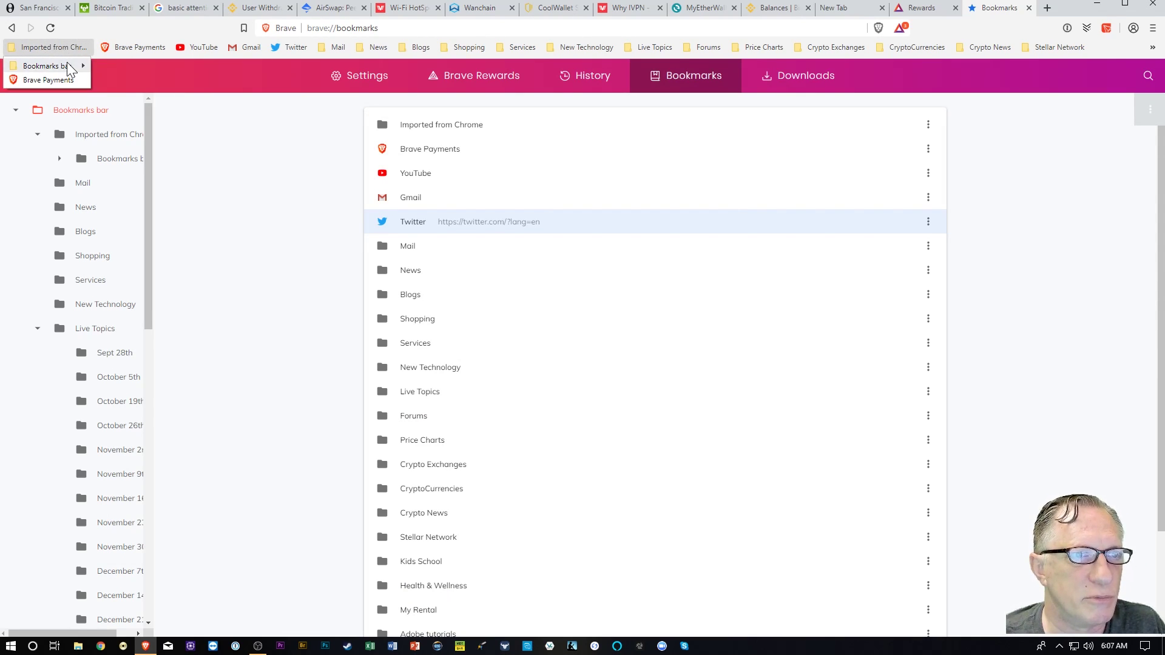
{"action": "mouse_move", "coordinate": [67, 63]}
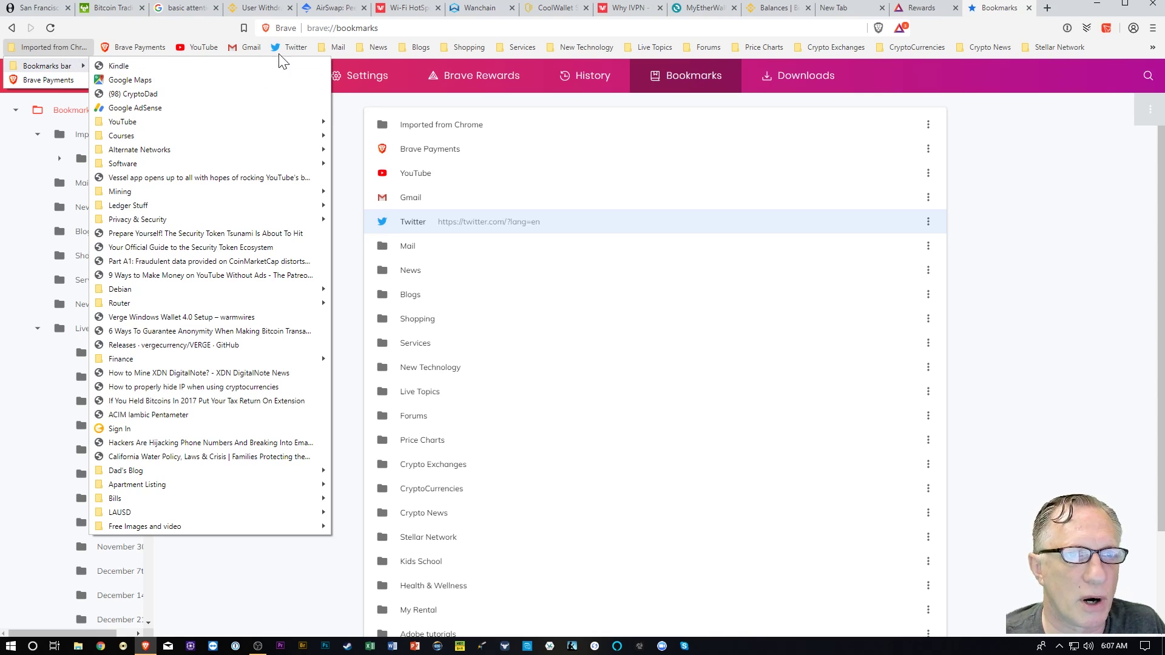
{"action": "mouse_move", "coordinate": [643, 44]}
{"action": "left_click", "coordinate": [242, 229]}
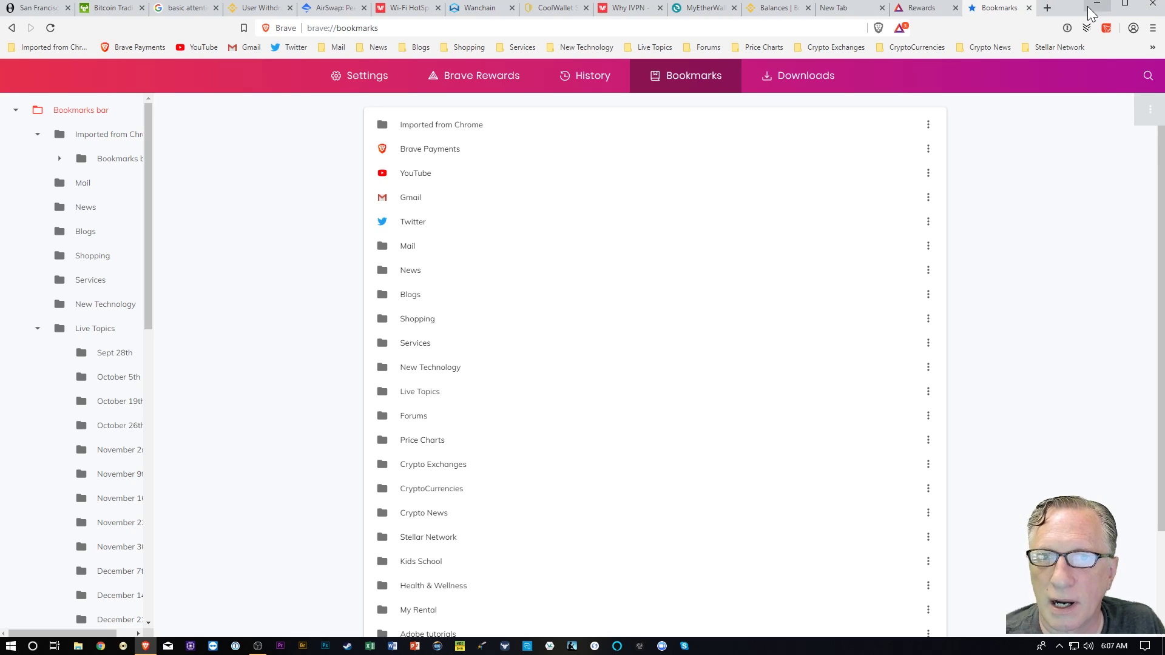
{"action": "left_click", "coordinate": [1156, 9]}
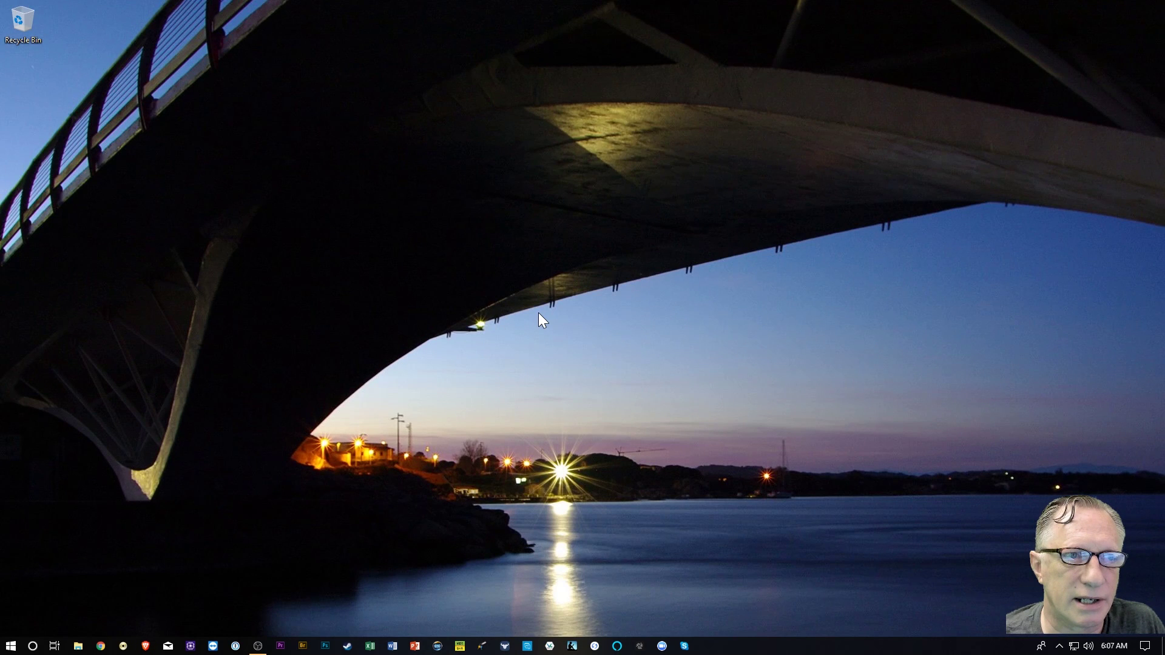
- Download the Windows 64-bit Brave installer from brave.com to the Desktop as BraveBrowserSetup.exe and show the desktop
{"action": "key", "text": "super+4"}
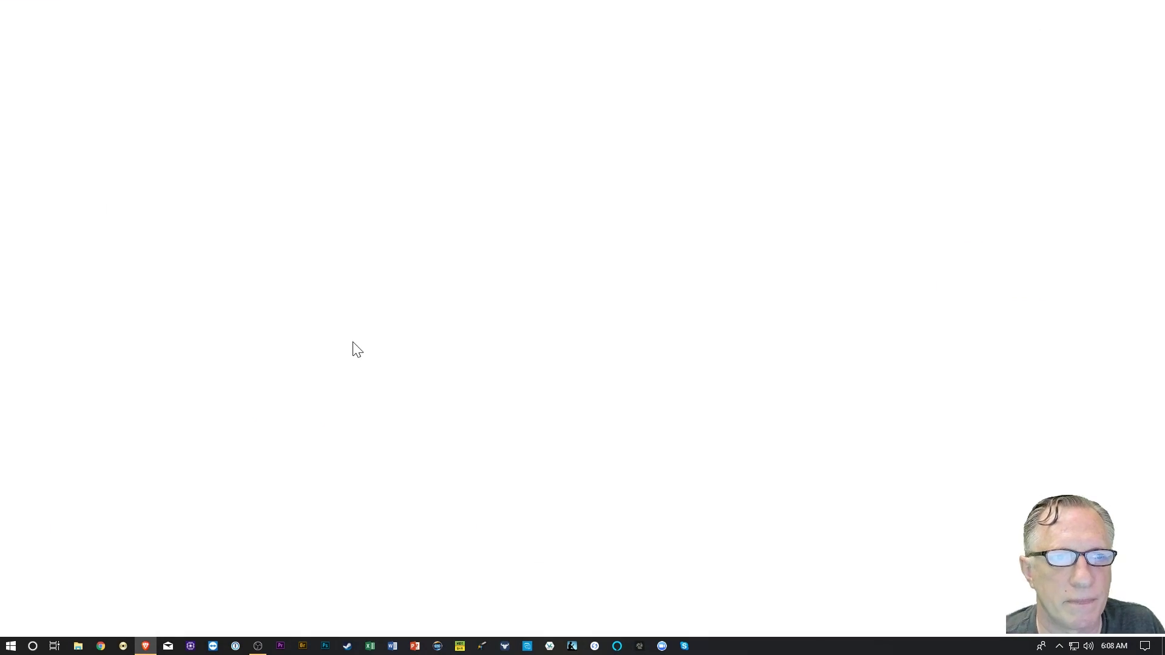
{"action": "type", "text": "brave.com"}
{"action": "key", "text": "Return"}
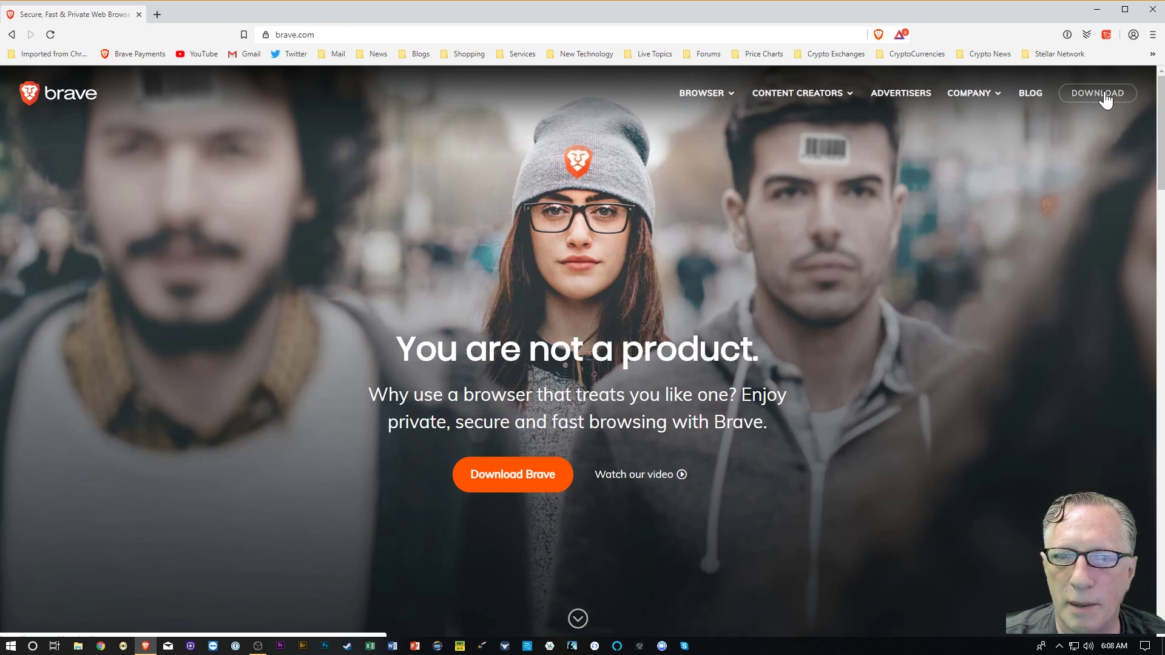
{"action": "left_click", "coordinate": [1103, 96]}
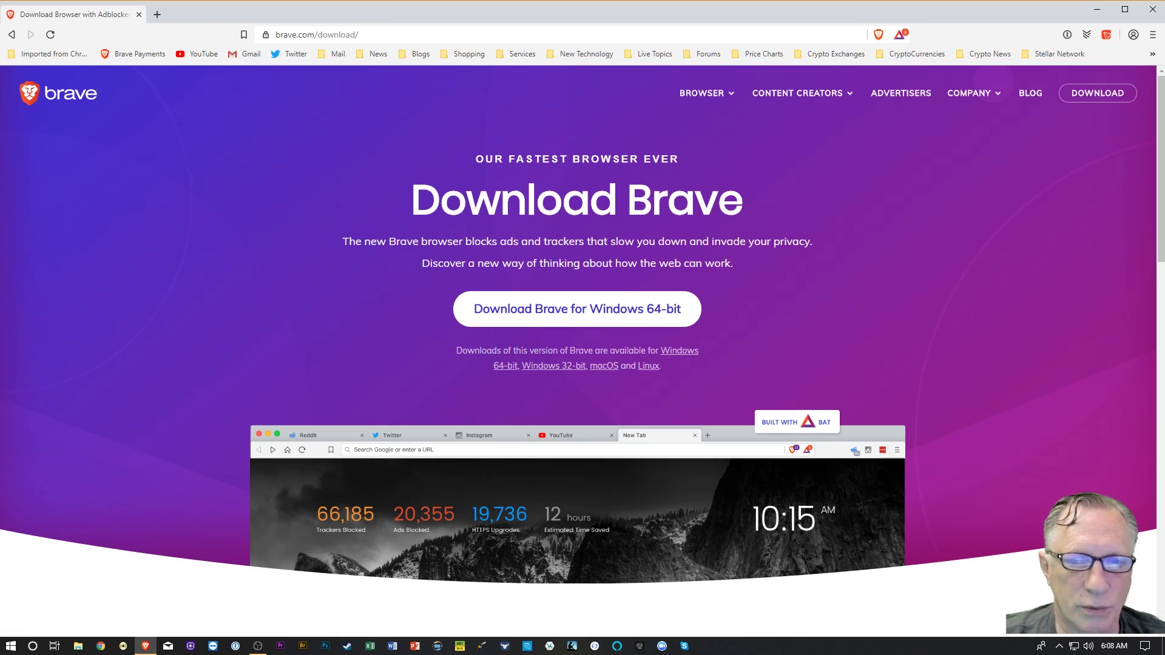
{"action": "left_click", "coordinate": [583, 315]}
{"action": "left_click", "coordinate": [65, 171]}
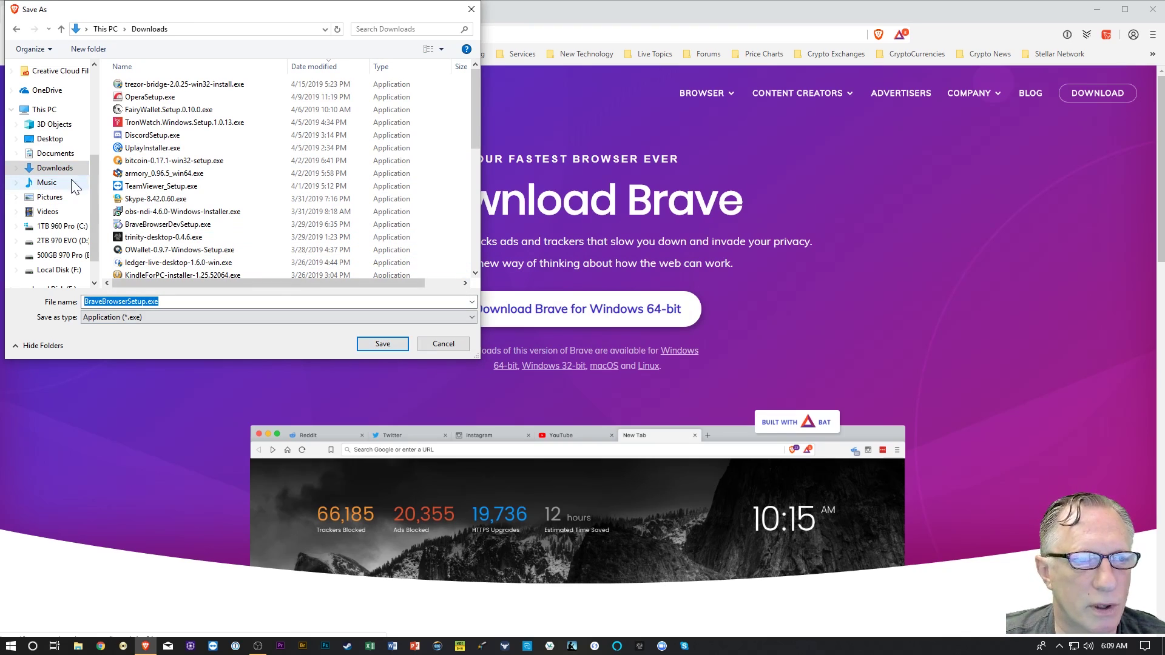
{"action": "left_click", "coordinate": [63, 141]}
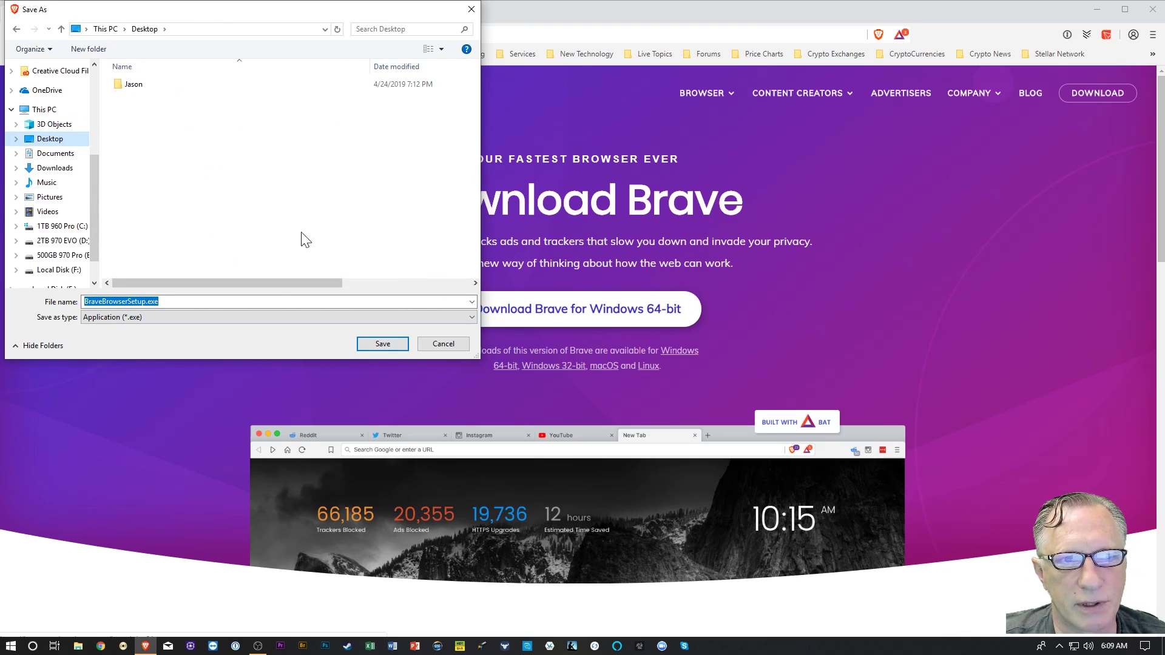
{"action": "left_click", "coordinate": [383, 343]}
{"action": "key", "text": "super+d"}
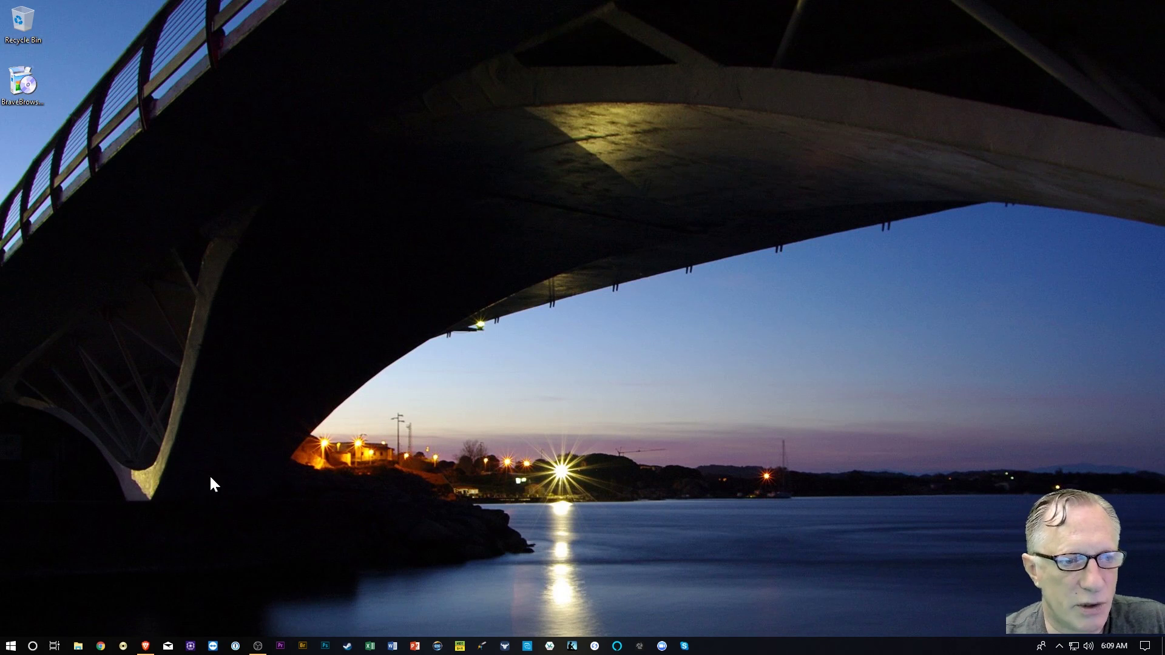
{"action": "mouse_move", "coordinate": [146, 652]}
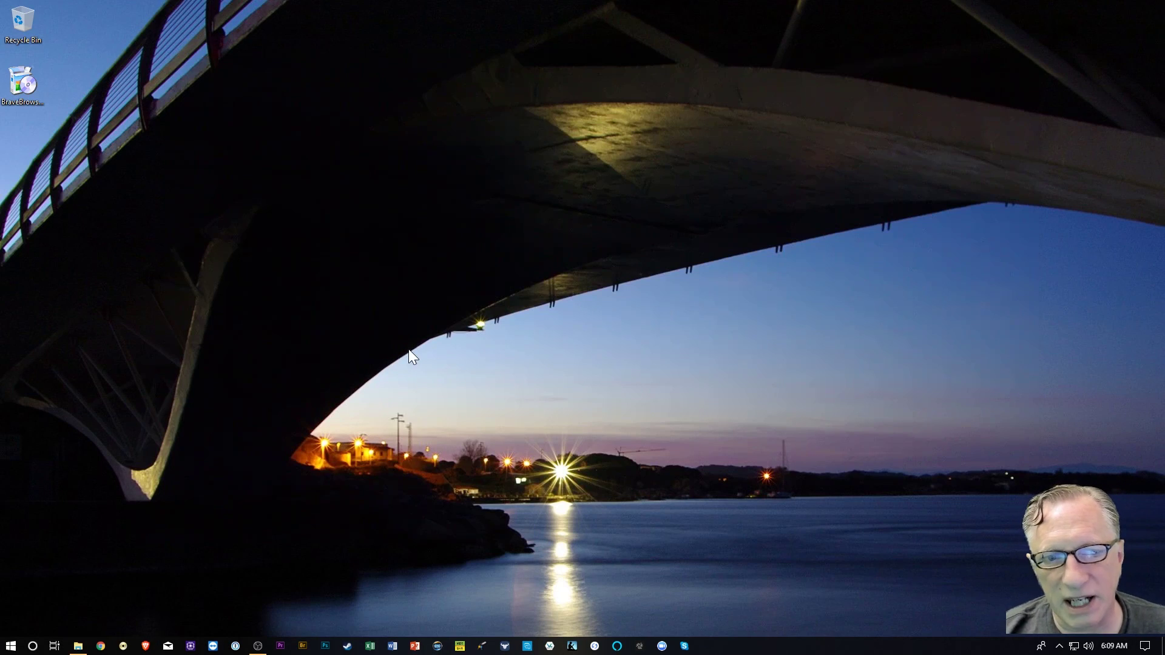
- Uninstall Brave through the Windows app settings, leaving Brave Dev installed, and close Settings
{"action": "left_click", "coordinate": [11, 648]}
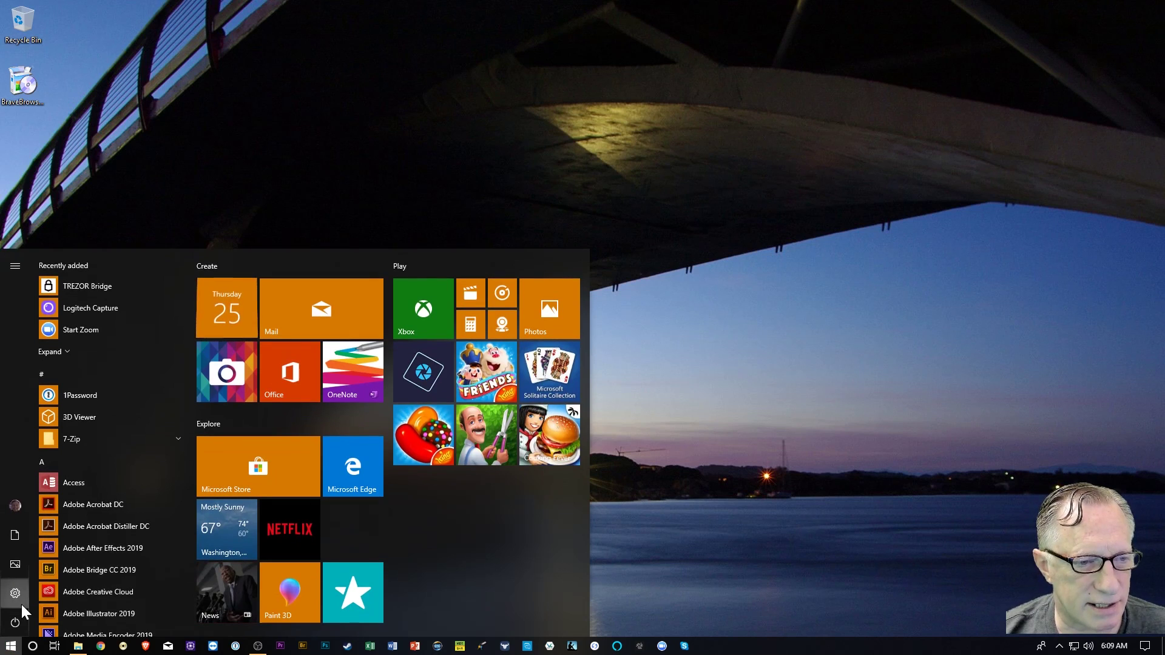
{"action": "left_click", "coordinate": [15, 594]}
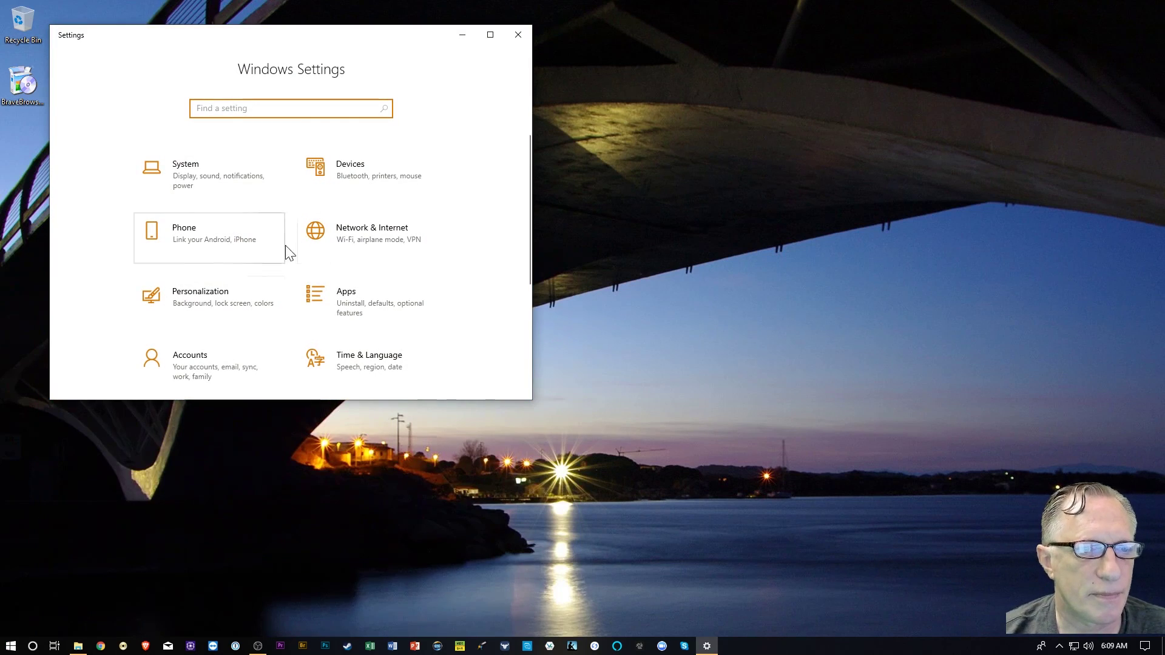
{"action": "left_click", "coordinate": [388, 311]}
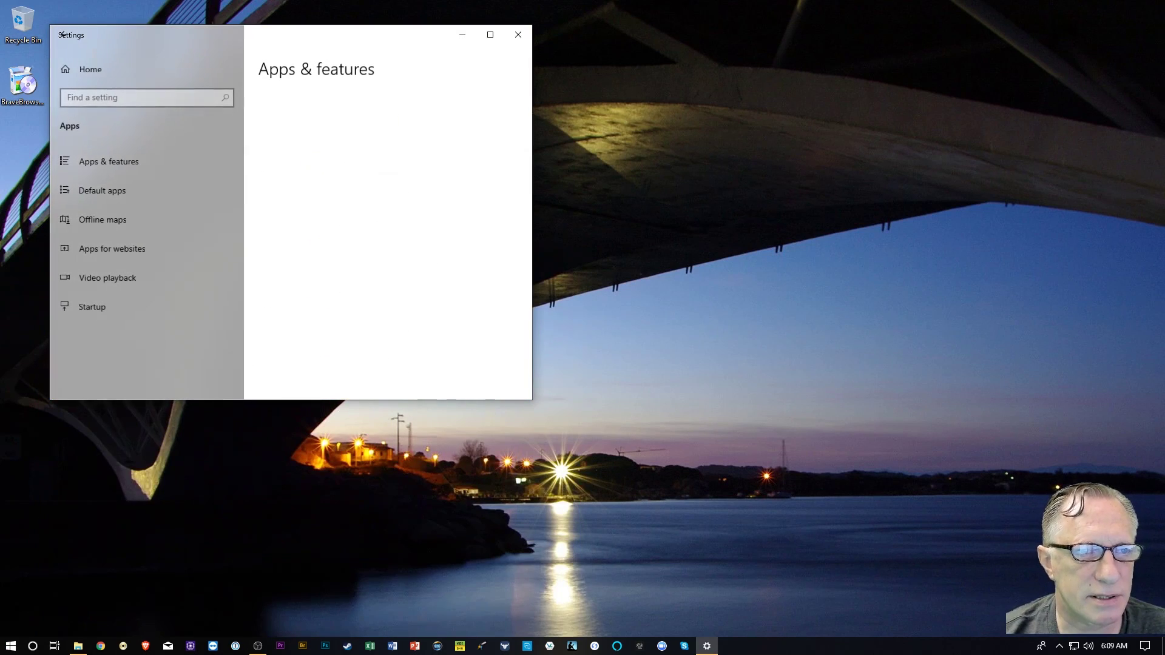
{"action": "scroll", "coordinate": [412, 281], "scroll_direction": "down", "scroll_amount": 5}
{"action": "left_click", "coordinate": [331, 238]}
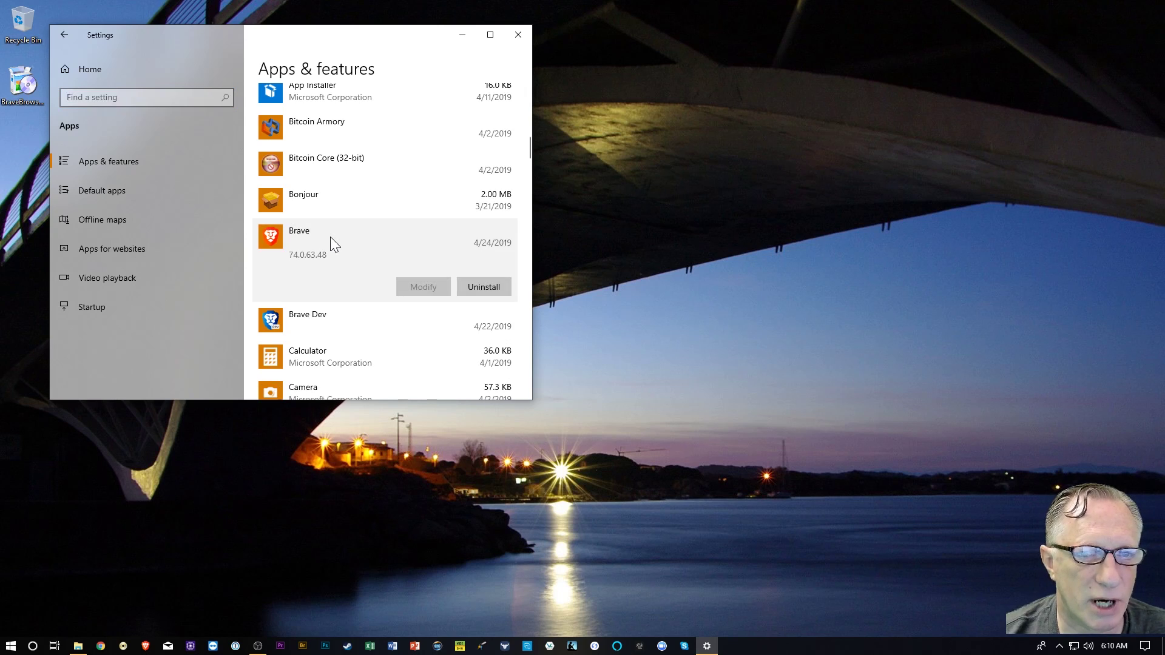
{"action": "left_click", "coordinate": [491, 282]}
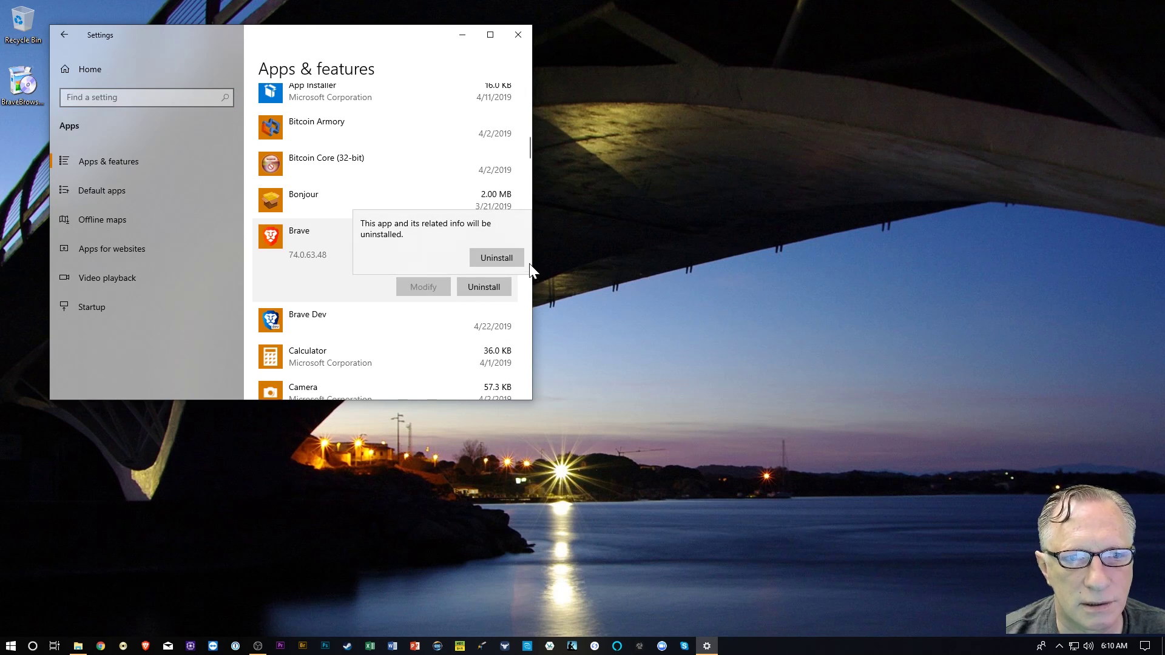
{"action": "left_click", "coordinate": [503, 257]}
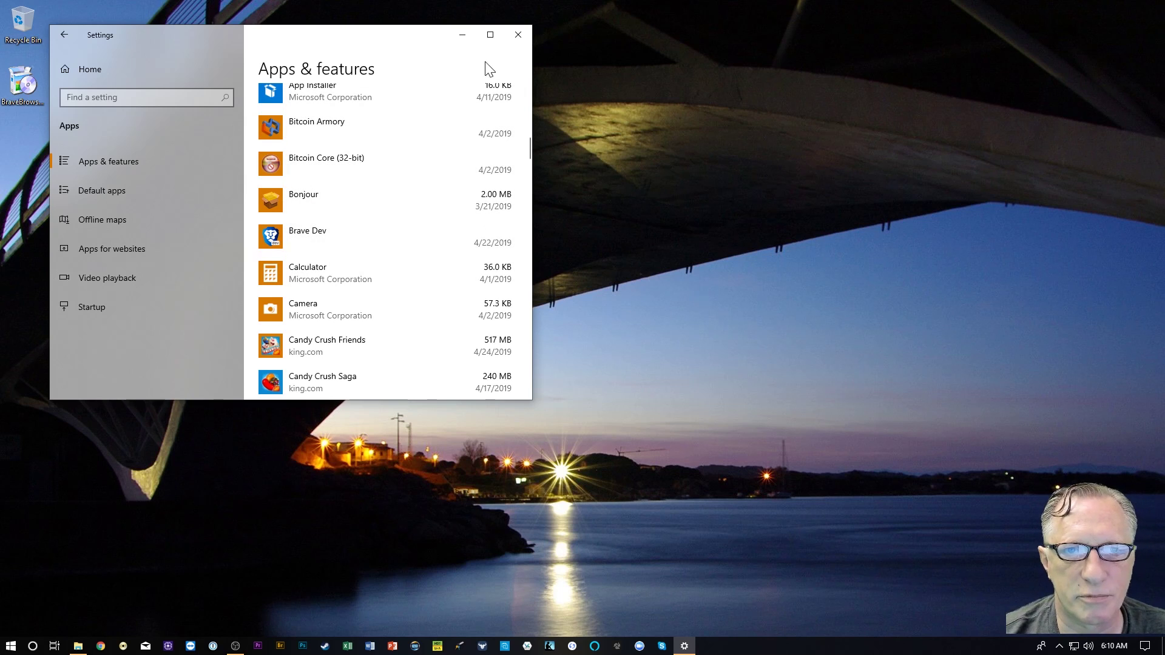
{"action": "left_click", "coordinate": [519, 34]}
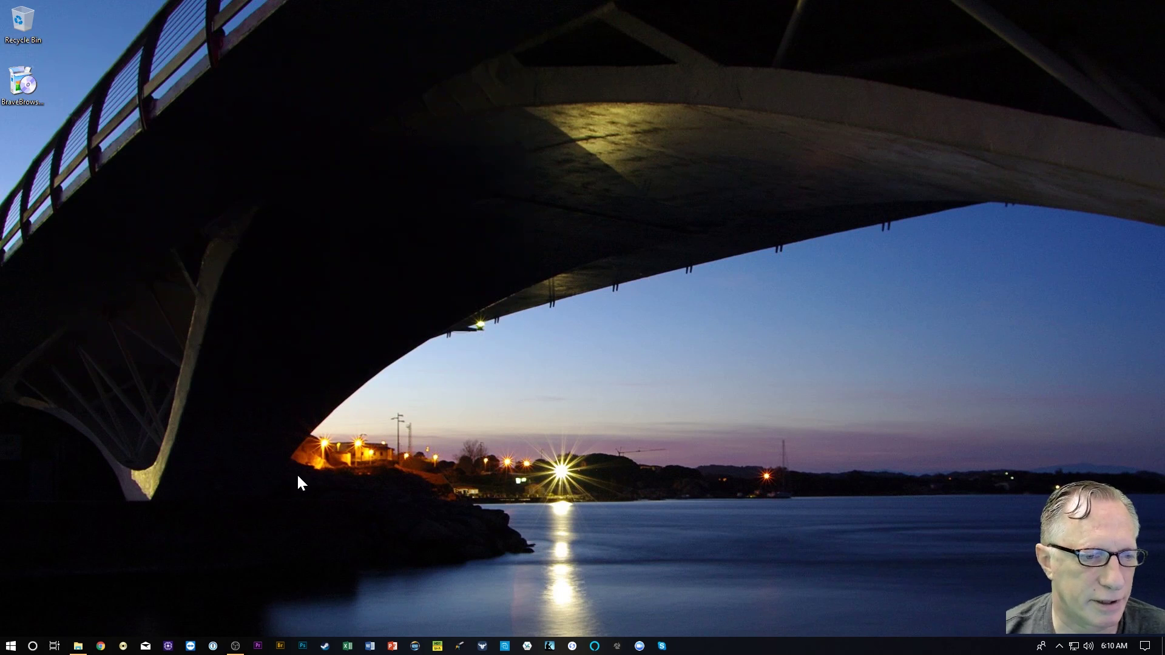
- Browse in File Explorer to the user's profile folder under Users on the C: drive
{"action": "left_click", "coordinate": [79, 647]}
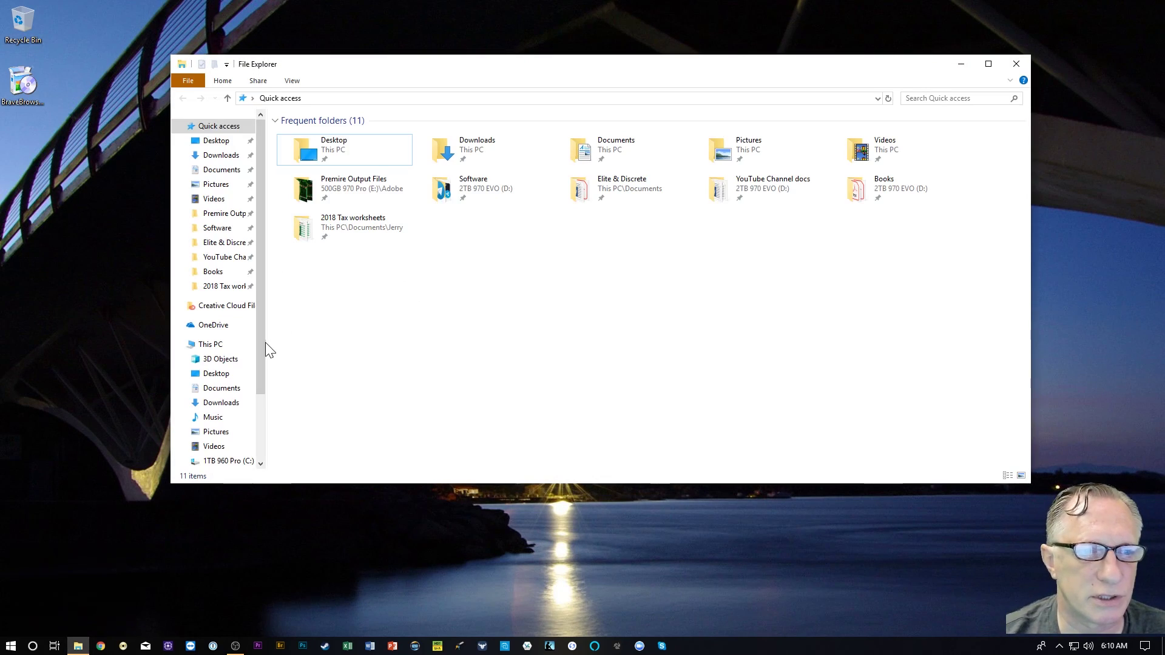
{"action": "left_click_drag", "start_coordinate": [260, 330], "coordinate": [261, 369]}
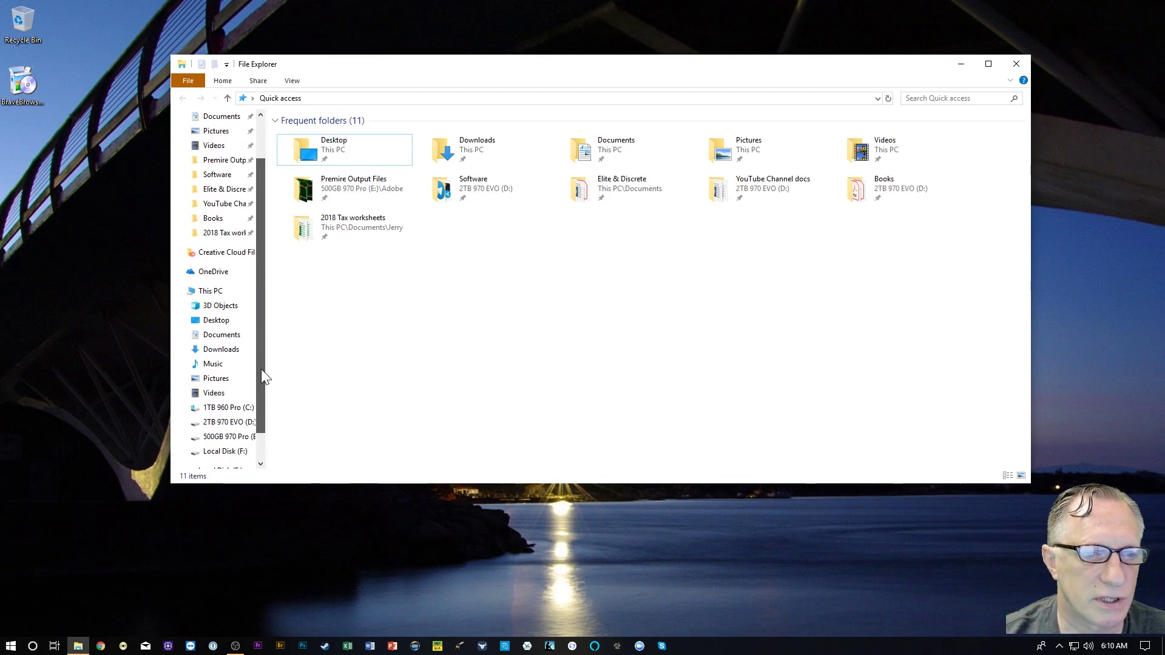
{"action": "left_click", "coordinate": [223, 410]}
{"action": "double_click", "coordinate": [319, 212]}
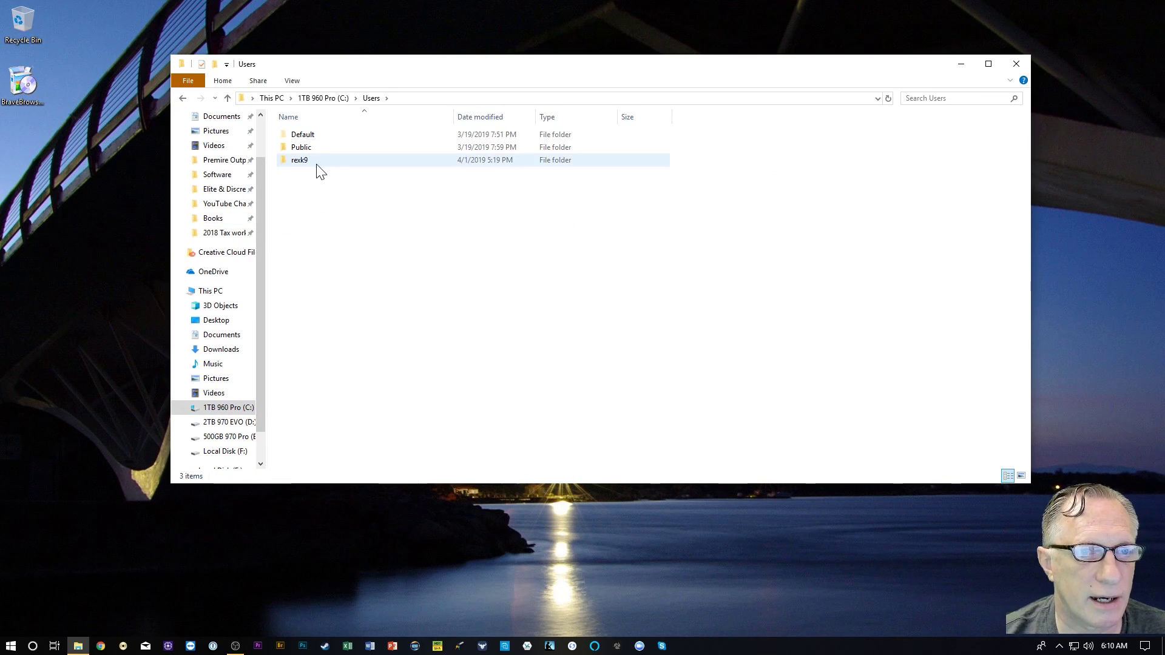
{"action": "double_click", "coordinate": [308, 159]}
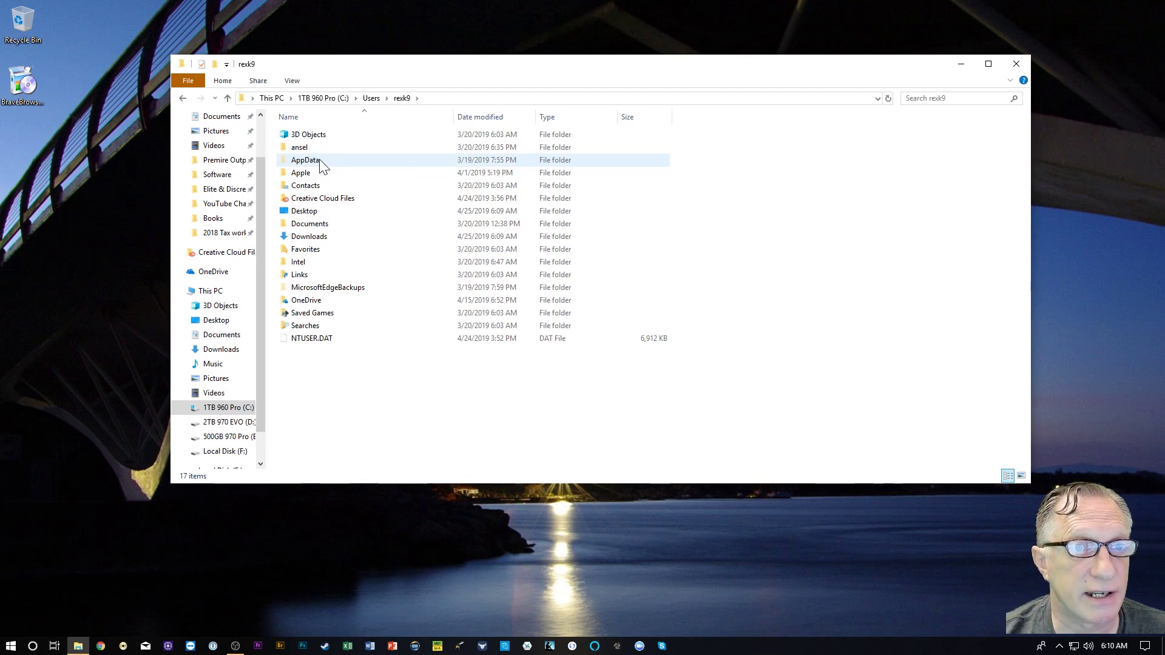
- Check in Folder Options that hidden files, folders, and drives are set to show
{"action": "left_click", "coordinate": [292, 81]}
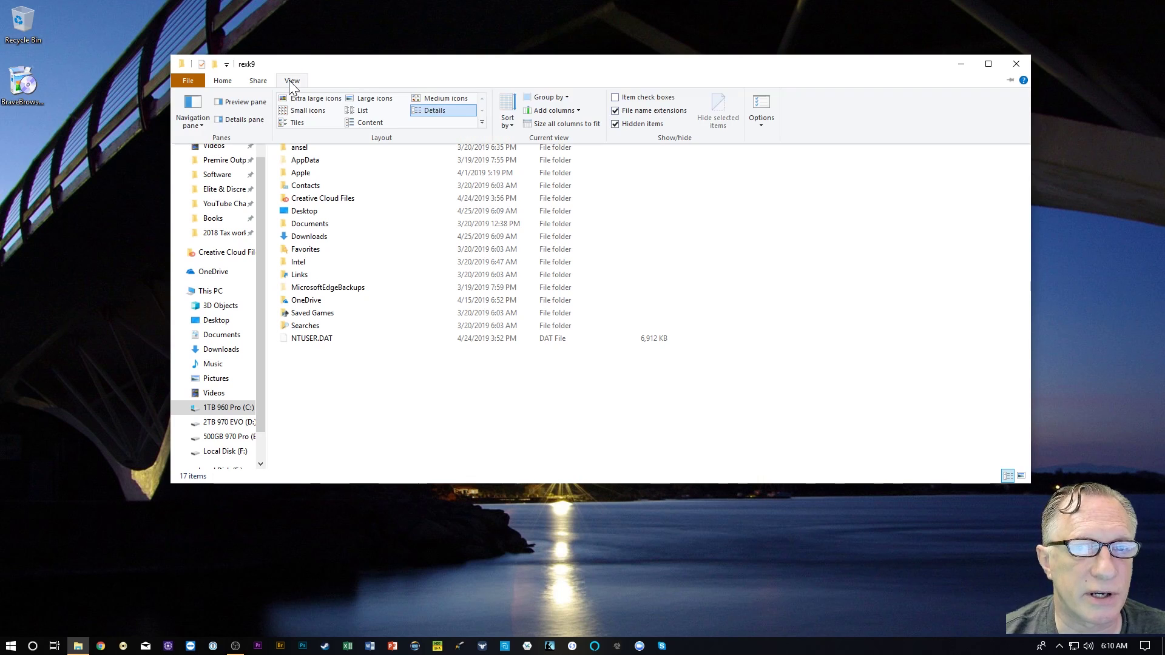
{"action": "left_click", "coordinate": [763, 108]}
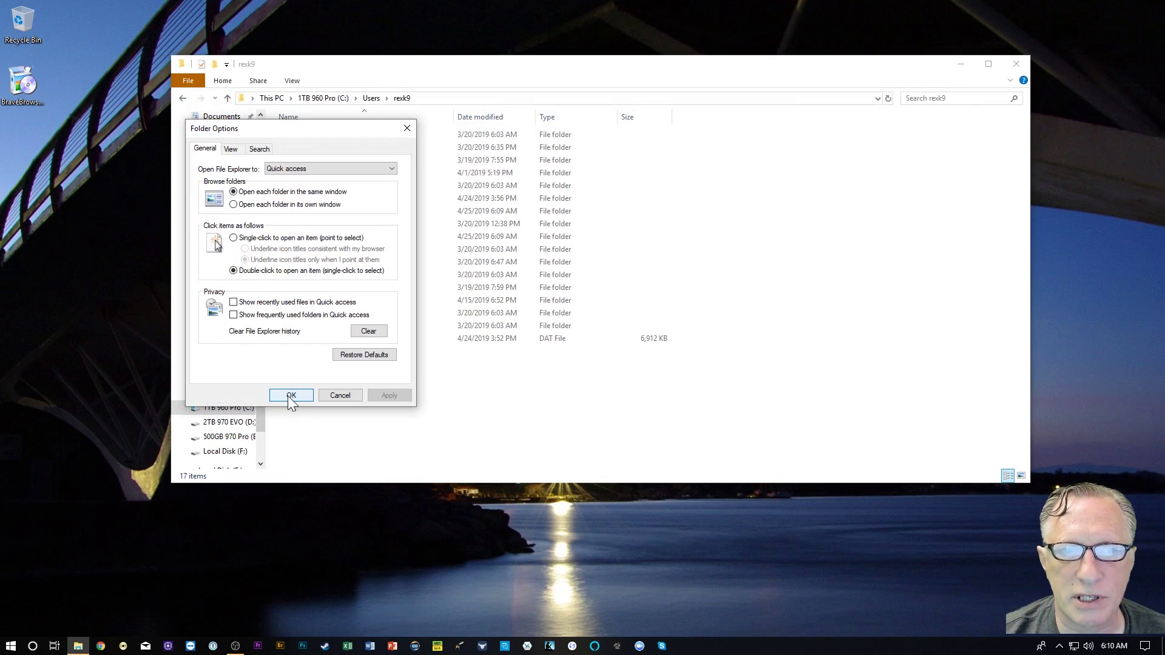
{"action": "left_click", "coordinate": [231, 149]}
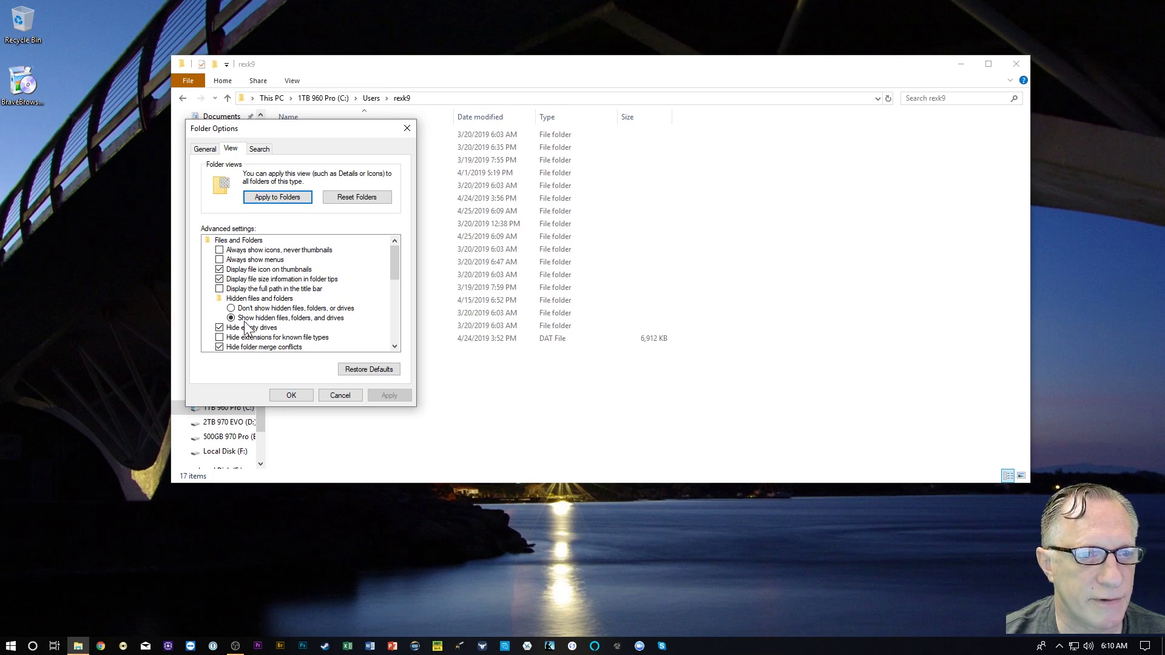
{"action": "left_click", "coordinate": [292, 395]}
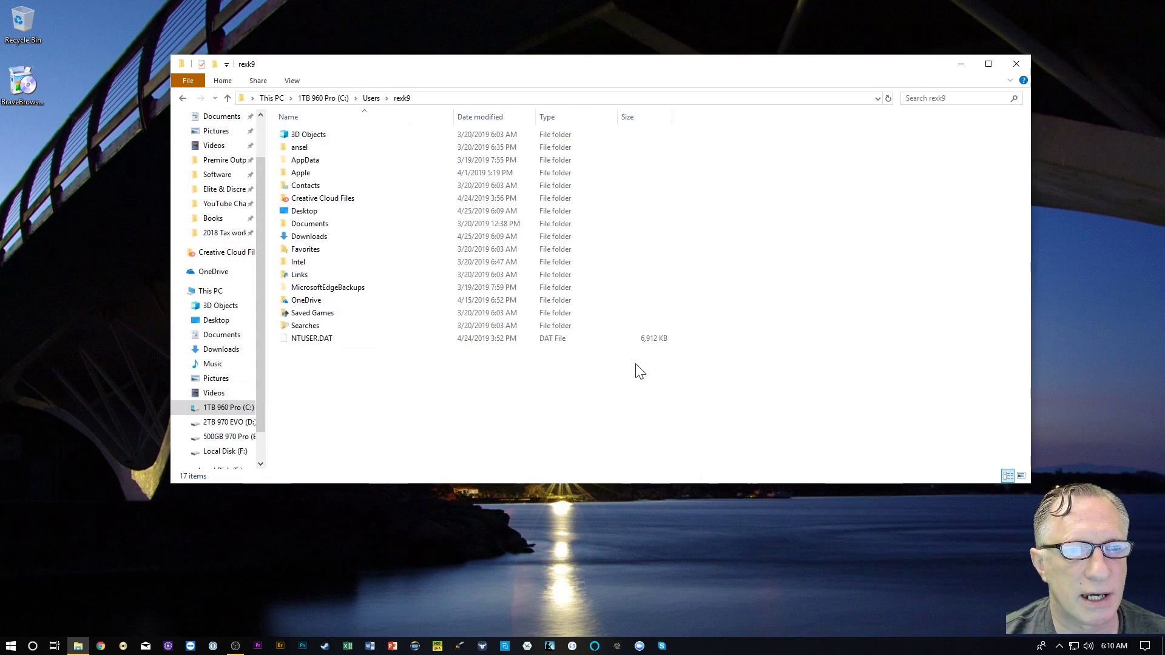
- Open AppData\Local\BraveSoftware in the profile folder and transfer its Brave-Browser folder to a location outside this window
{"action": "double_click", "coordinate": [319, 162]}
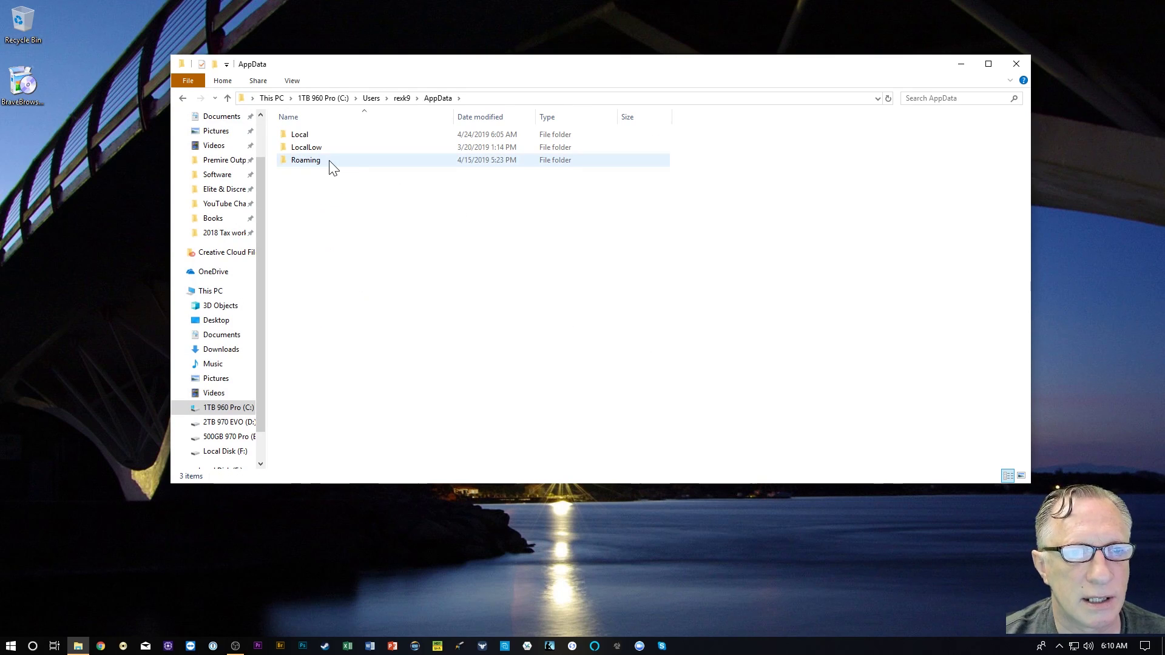
{"action": "double_click", "coordinate": [321, 134]}
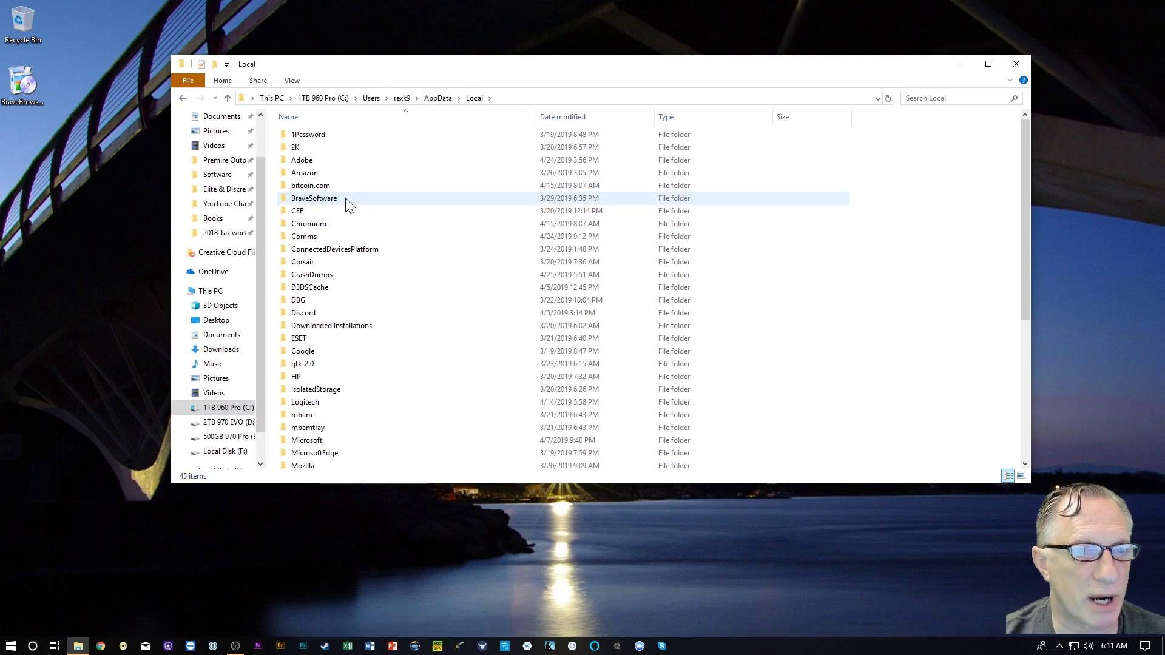
{"action": "double_click", "coordinate": [314, 198]}
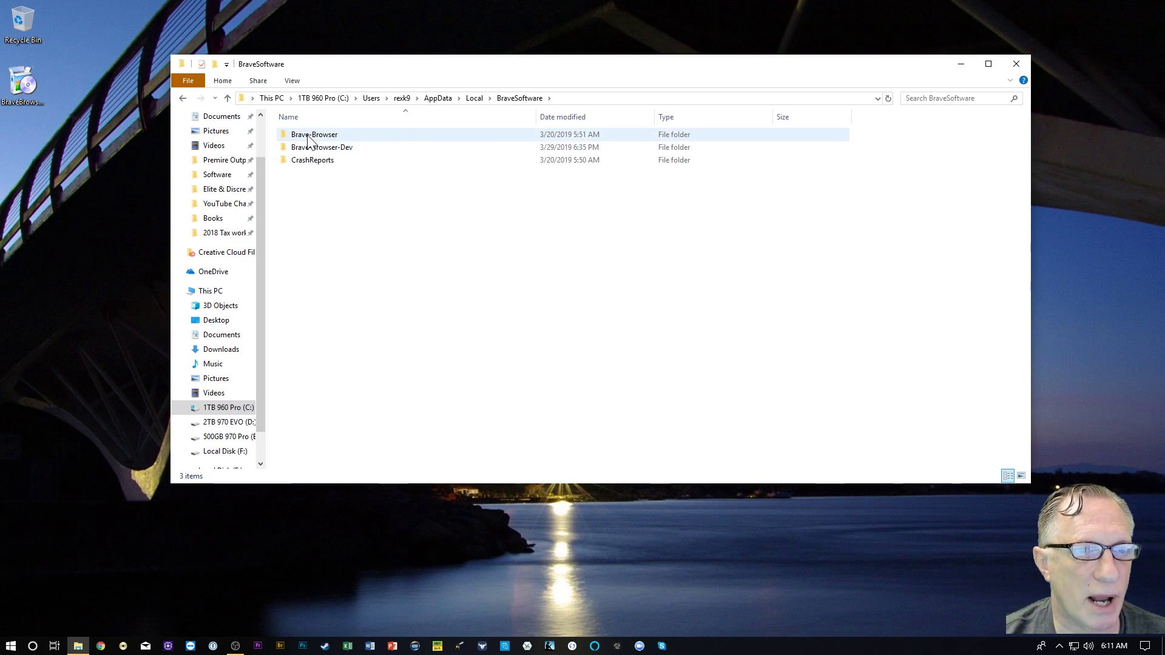
{"action": "mouse_move", "coordinate": [283, 133]}
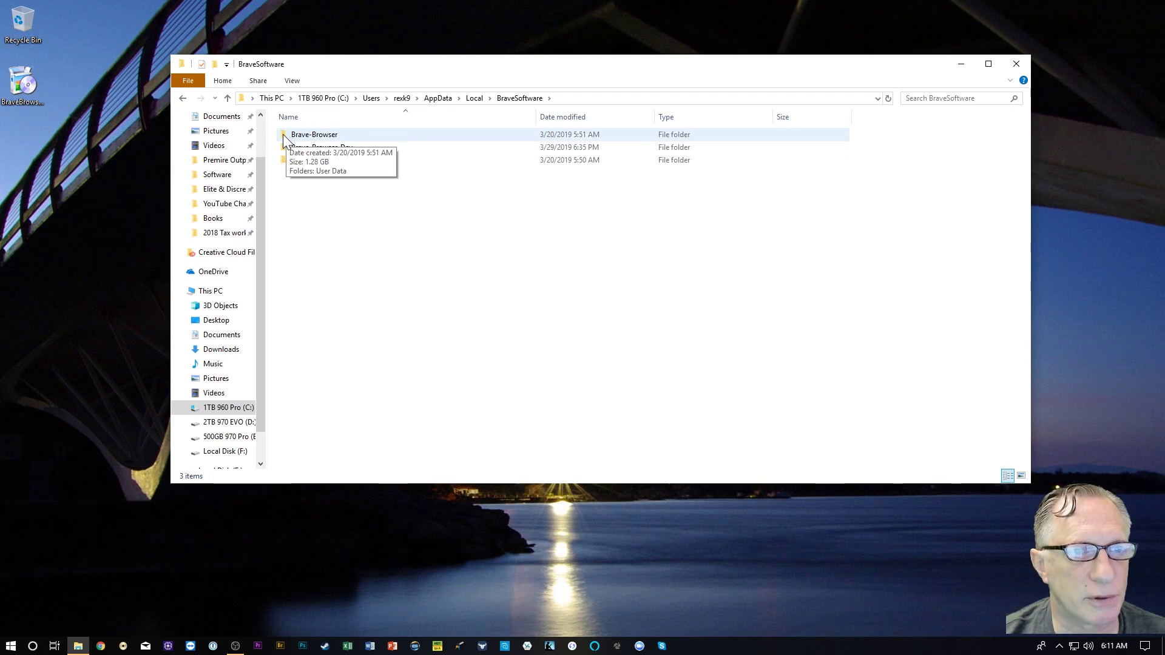
{"action": "left_click_drag", "start_coordinate": [282, 133], "coordinate": [0, 109]}
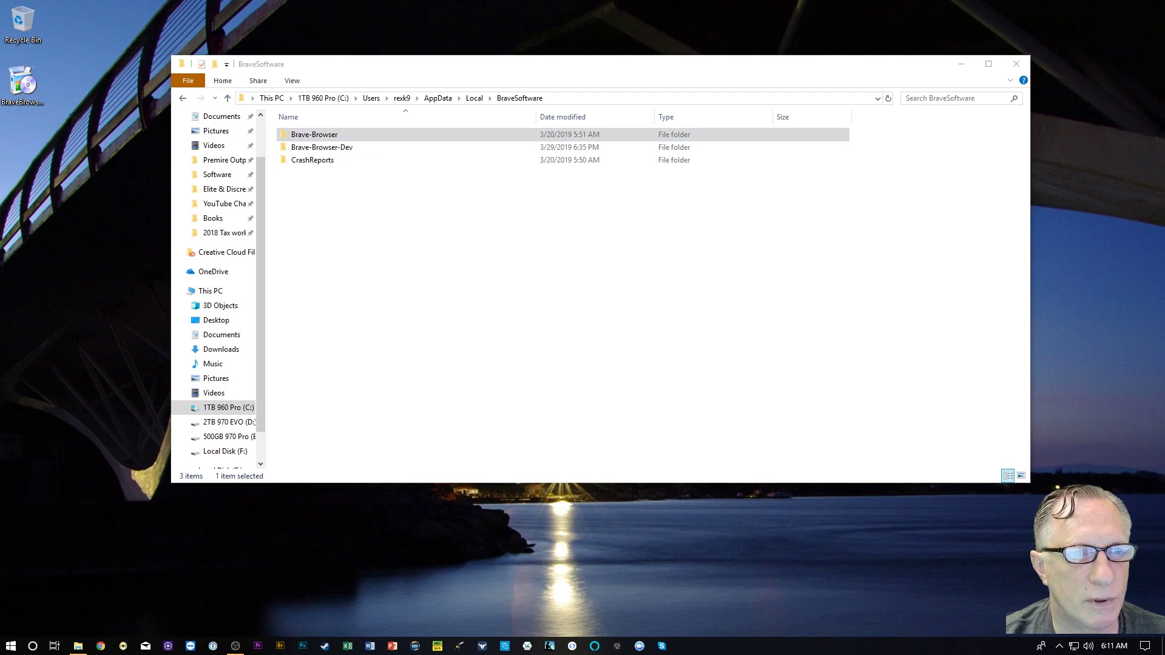
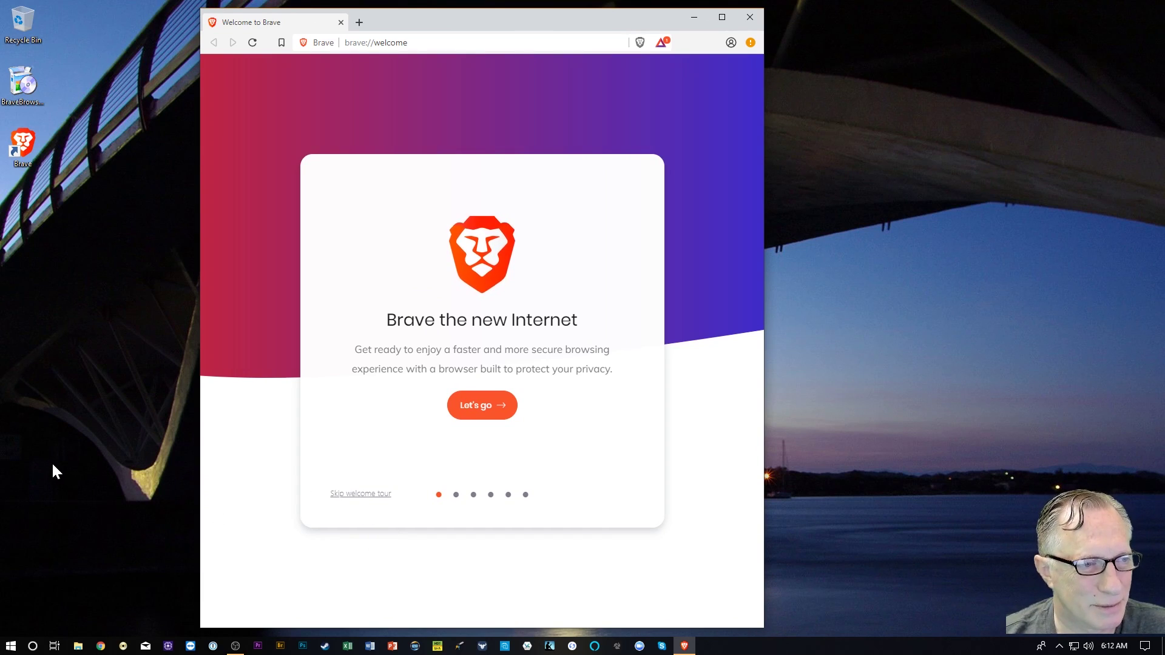
- Enable the newly added Adobe Acrobat extension in Brave and return to the welcome page
{"action": "left_click", "coordinate": [750, 43]}
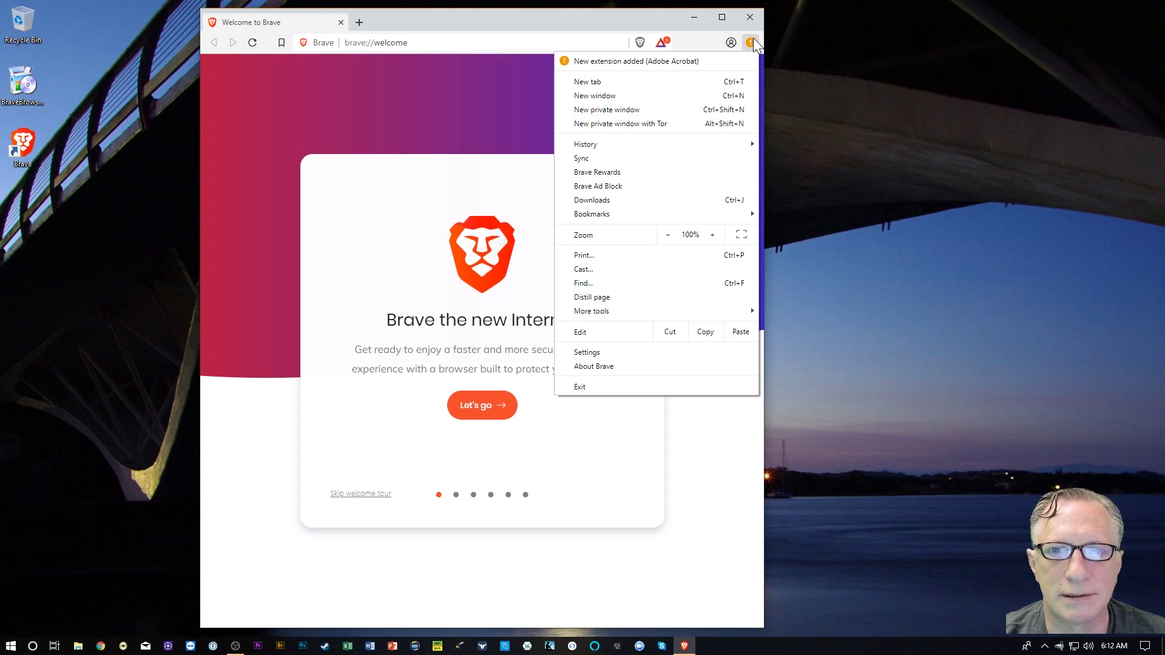
{"action": "left_click", "coordinate": [698, 60]}
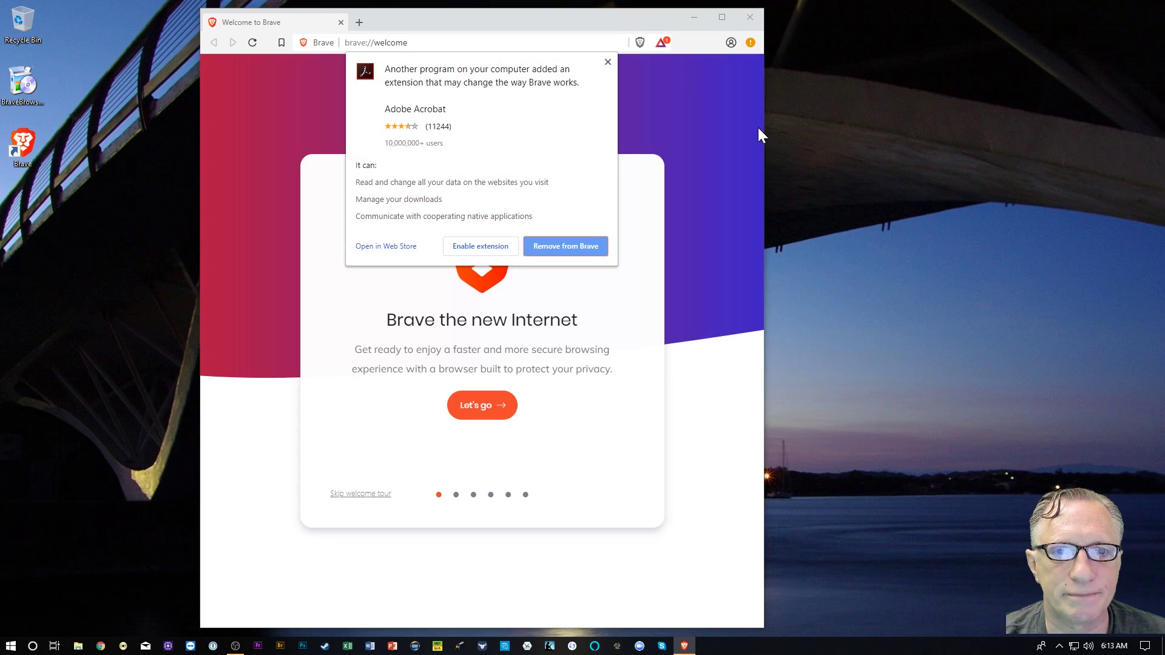
{"action": "left_click", "coordinate": [486, 247]}
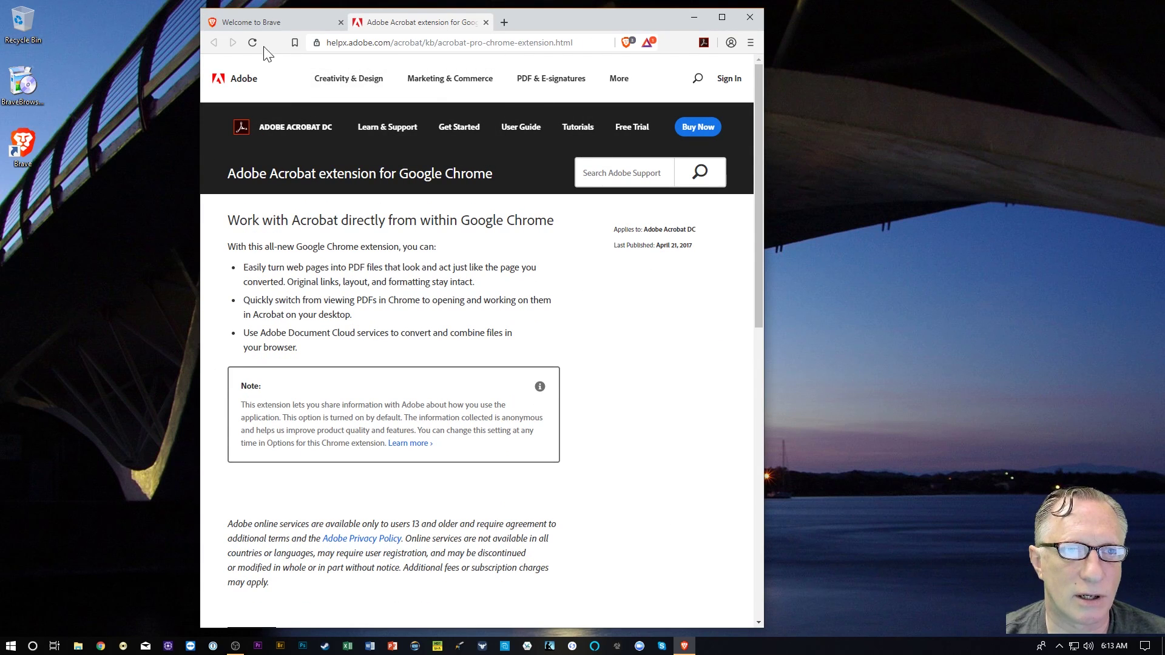
{"action": "left_click", "coordinate": [277, 23]}
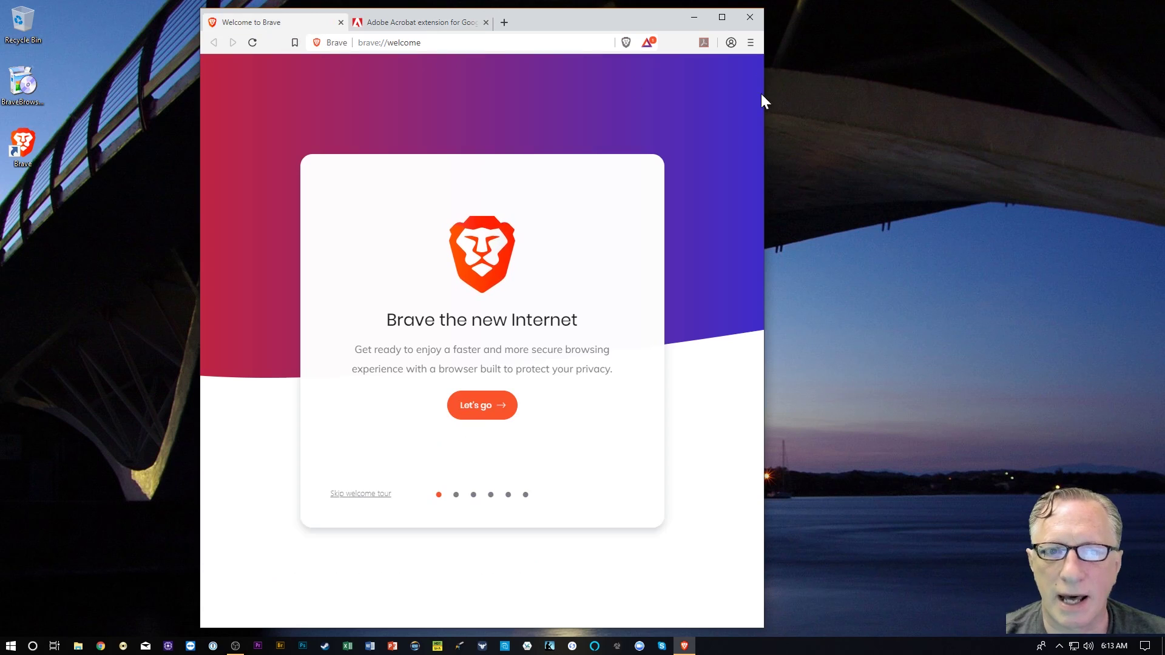
- Open the Brave Rewards page and maximize the browser window
{"action": "left_click", "coordinate": [750, 42]}
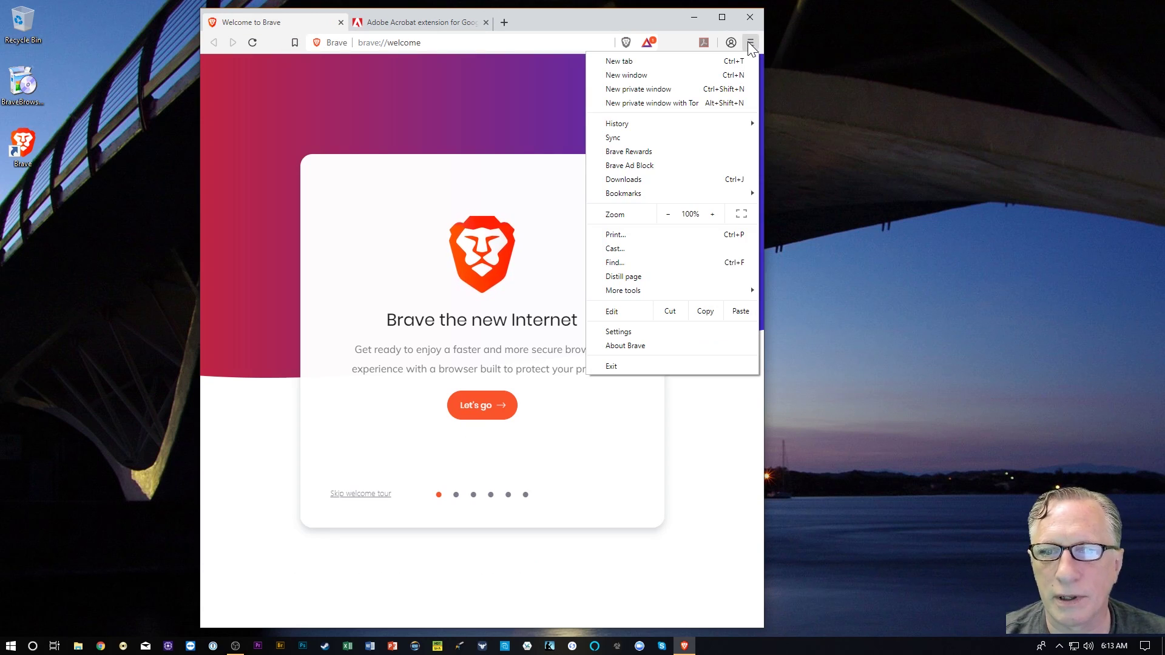
{"action": "left_click", "coordinate": [693, 152]}
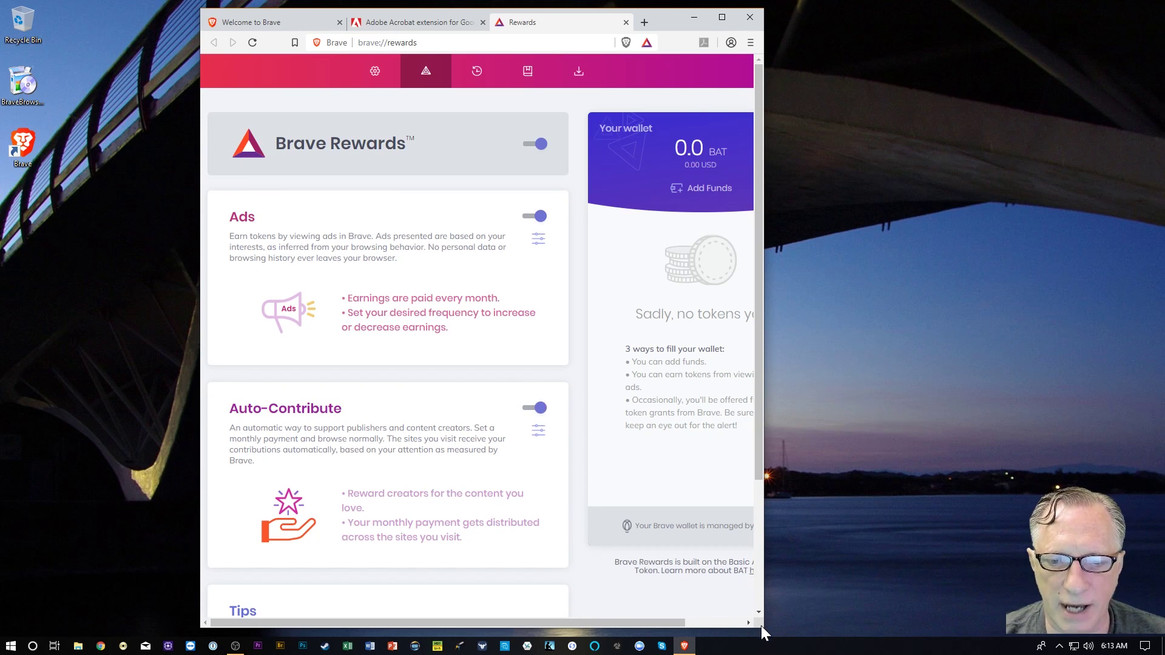
{"action": "left_click_drag", "start_coordinate": [763, 628], "coordinate": [942, 614]}
{"action": "left_click", "coordinate": [900, 18]}
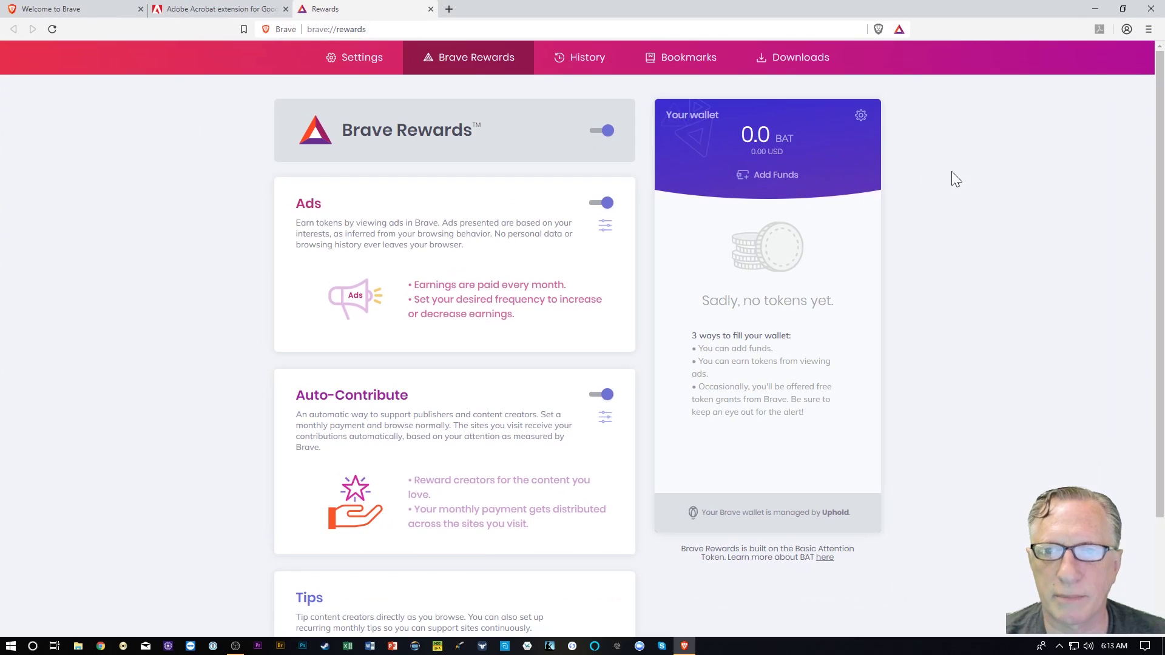
- Restore the Brave Rewards wallet by importing brave_wallet_recovery.txt from the Brave Browser folder on Local Disk (A:)
{"action": "left_click", "coordinate": [861, 115]}
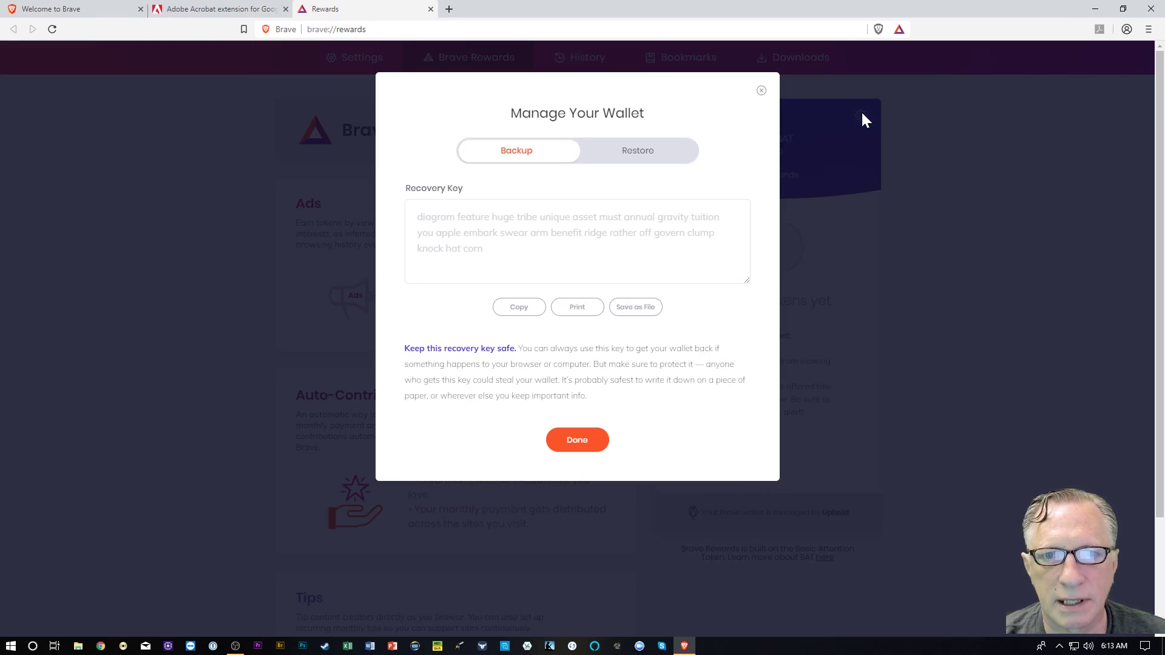
{"action": "left_click", "coordinate": [635, 155]}
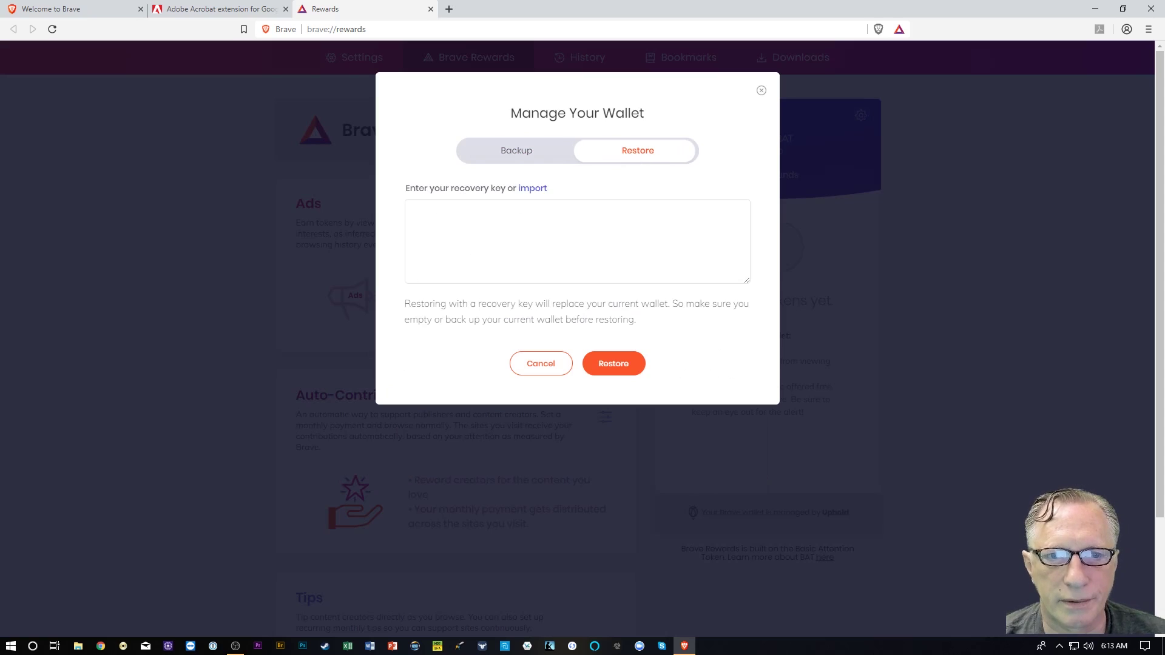
{"action": "left_click", "coordinate": [531, 190]}
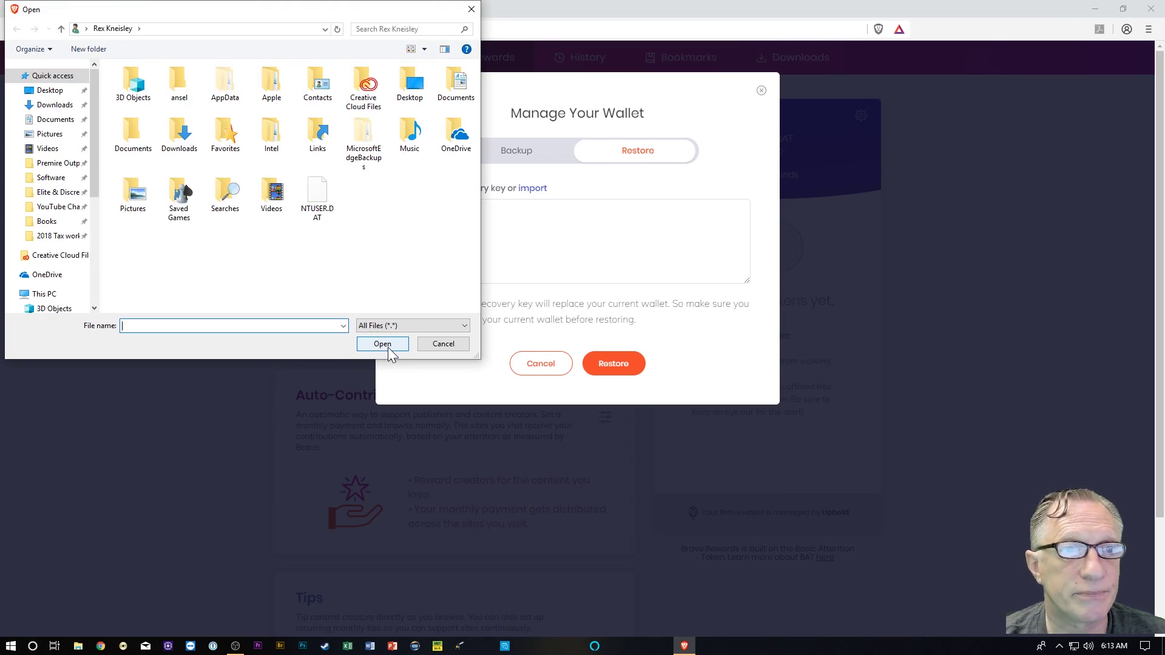
{"action": "left_click_drag", "start_coordinate": [97, 178], "coordinate": [92, 255]}
{"action": "left_click", "coordinate": [60, 255]}
{"action": "double_click", "coordinate": [140, 83]}
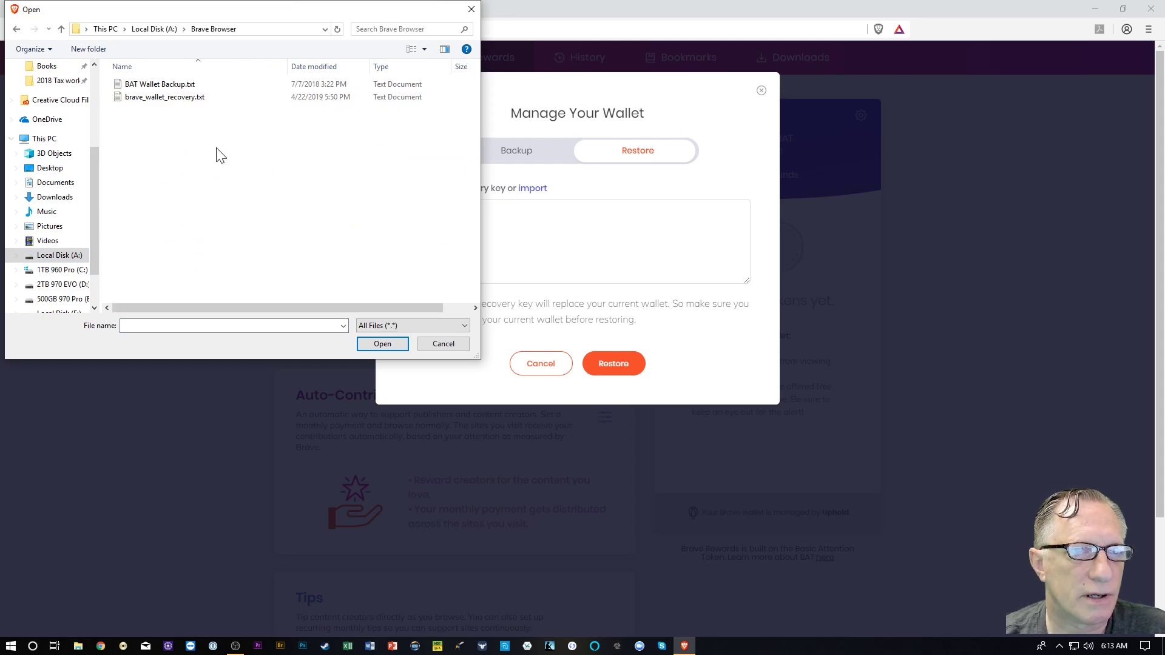
{"action": "left_click", "coordinate": [144, 99]}
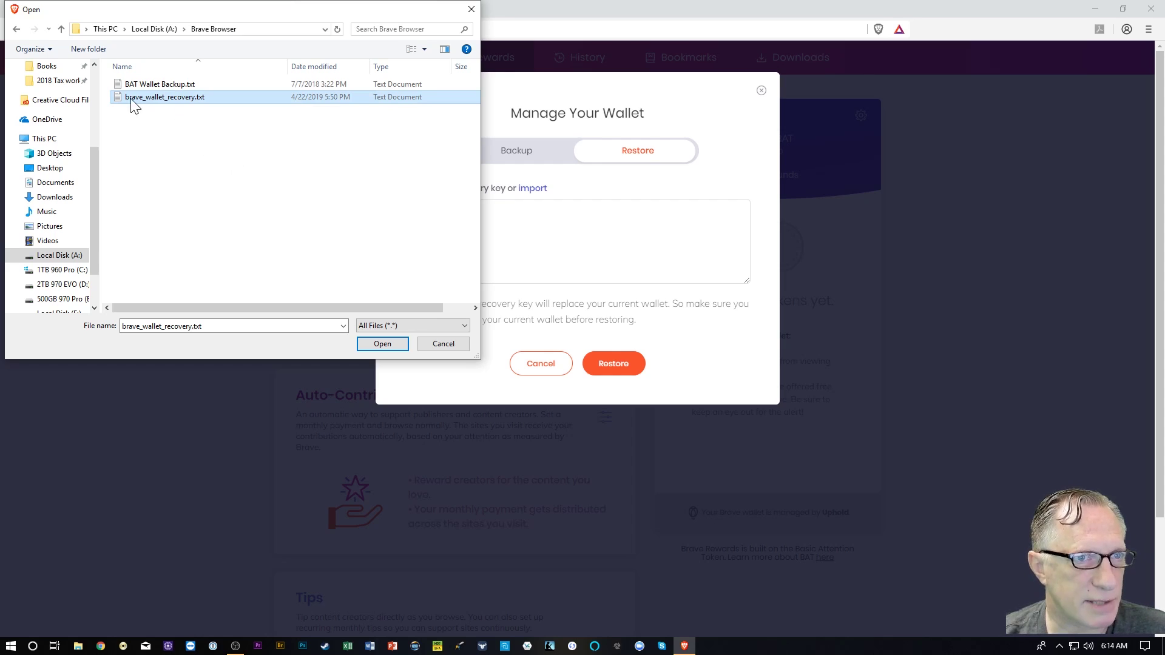
{"action": "left_click", "coordinate": [382, 344]}
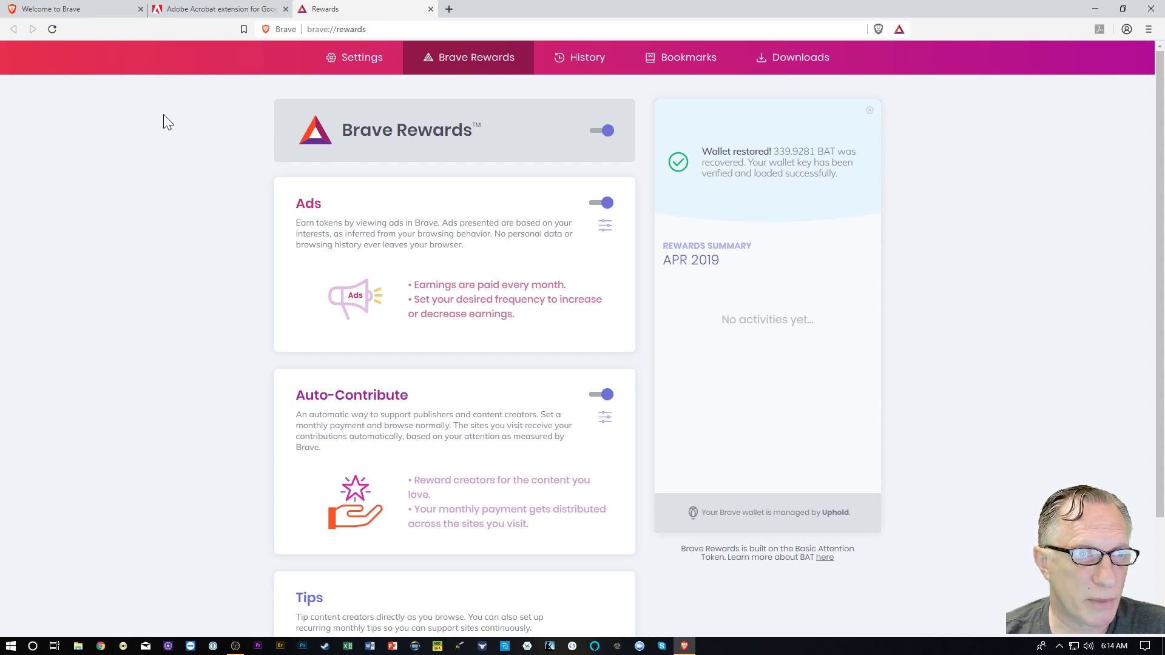
- Import favorites and bookmarks from the HTML file bookmarks_4_25_19.html in the Downloads folder and finish the import
{"action": "left_click", "coordinate": [1148, 29]}
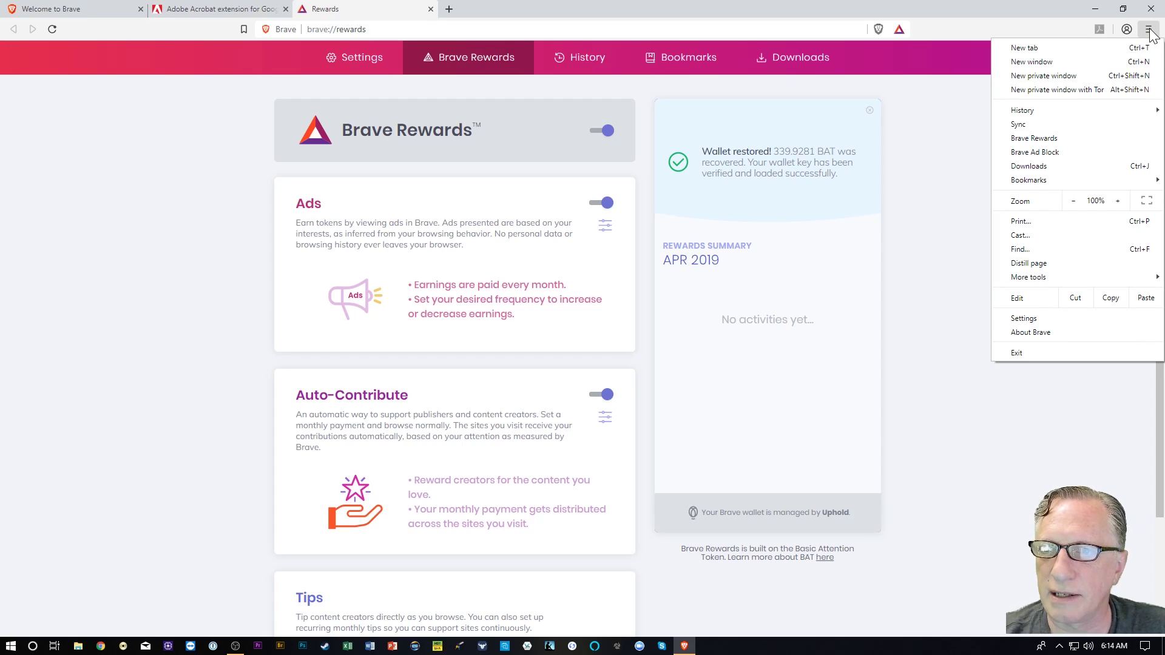
{"action": "mouse_move", "coordinate": [1058, 182]}
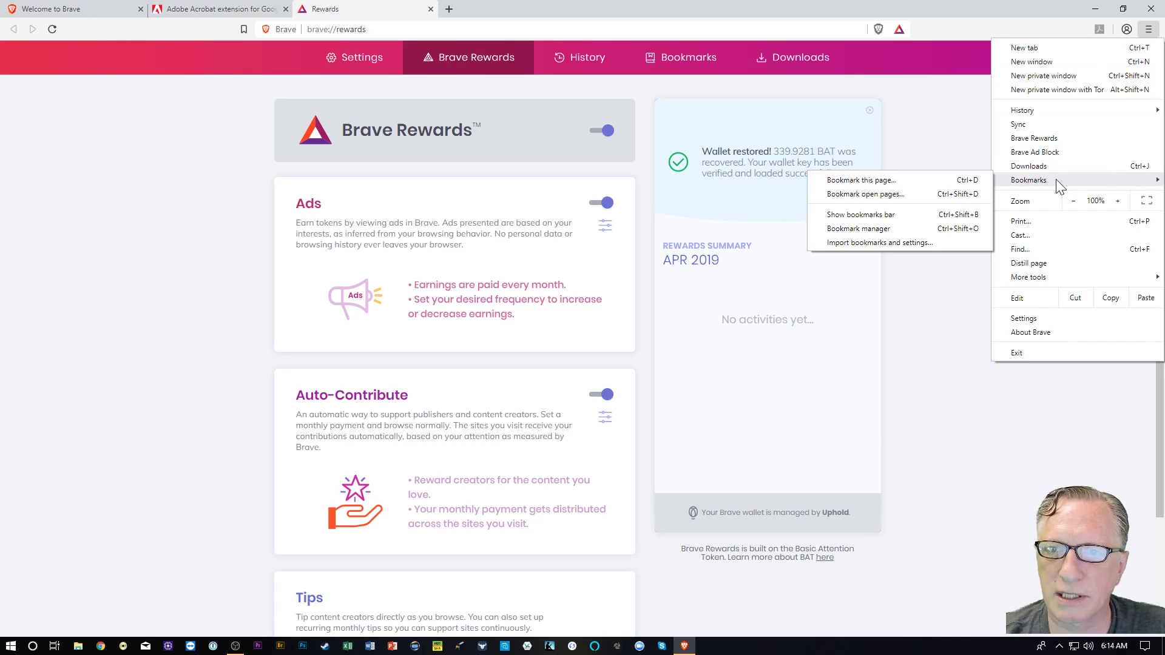
{"action": "left_click", "coordinate": [897, 243]}
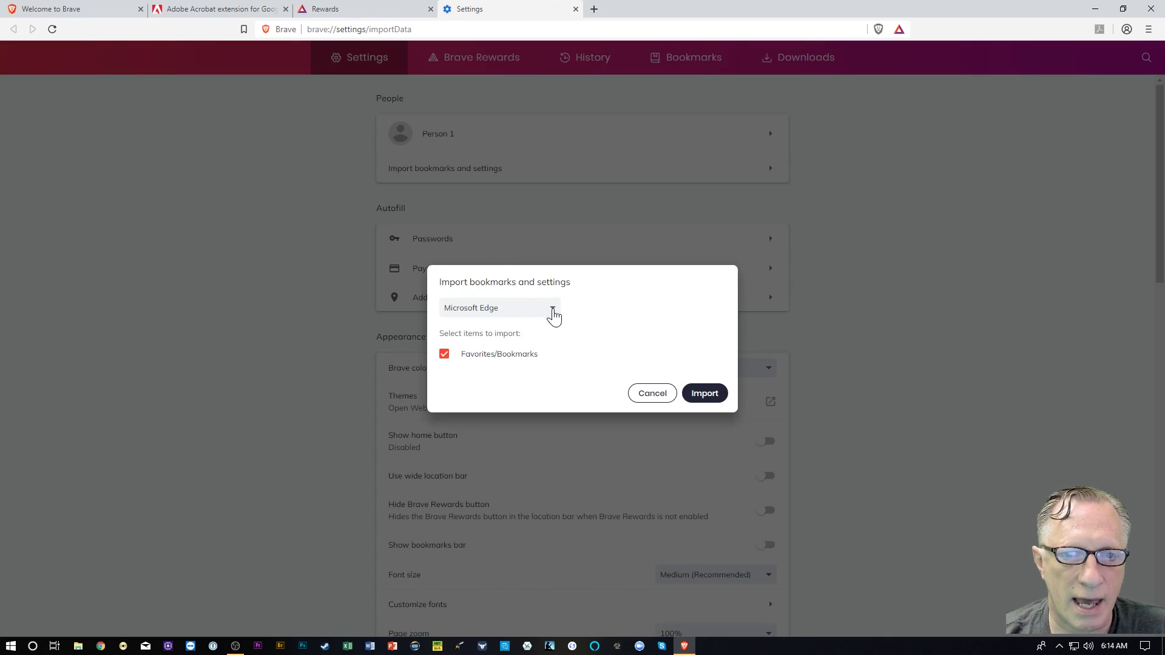
{"action": "left_click", "coordinate": [554, 313]}
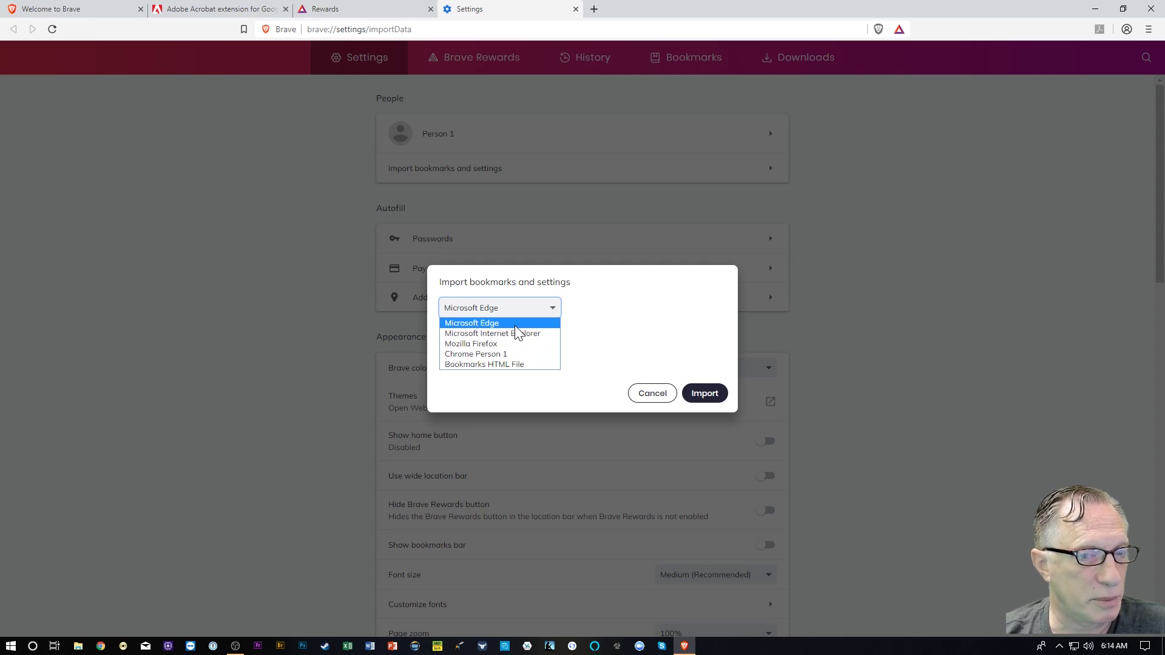
{"action": "left_click", "coordinate": [519, 365]}
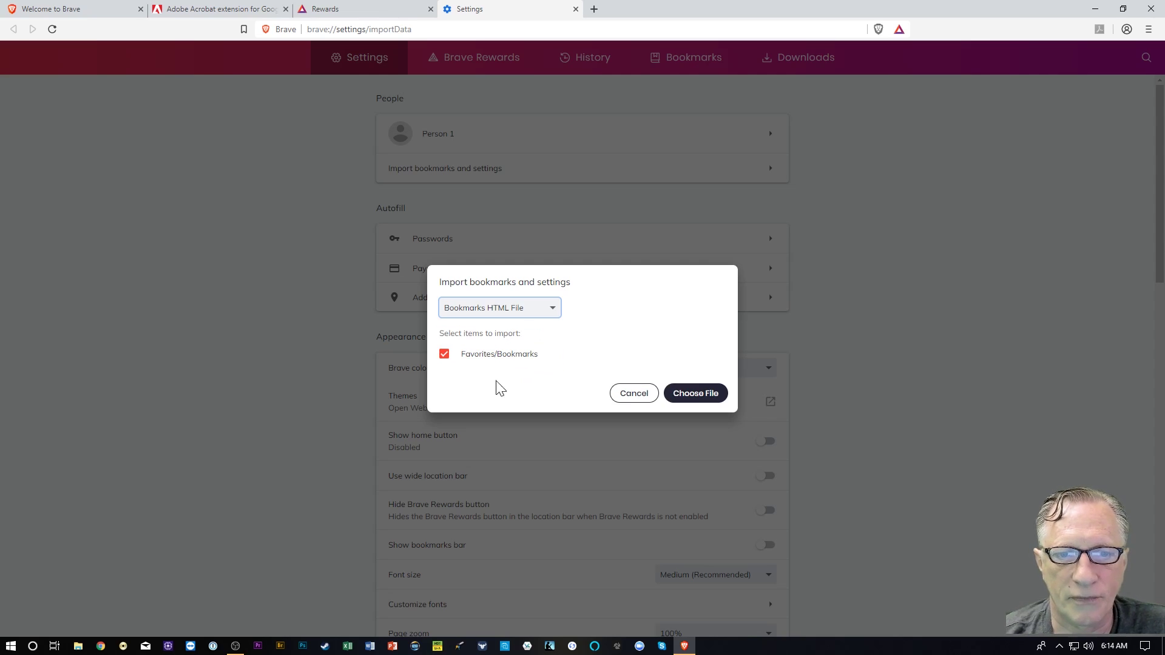
{"action": "left_click", "coordinate": [697, 396]}
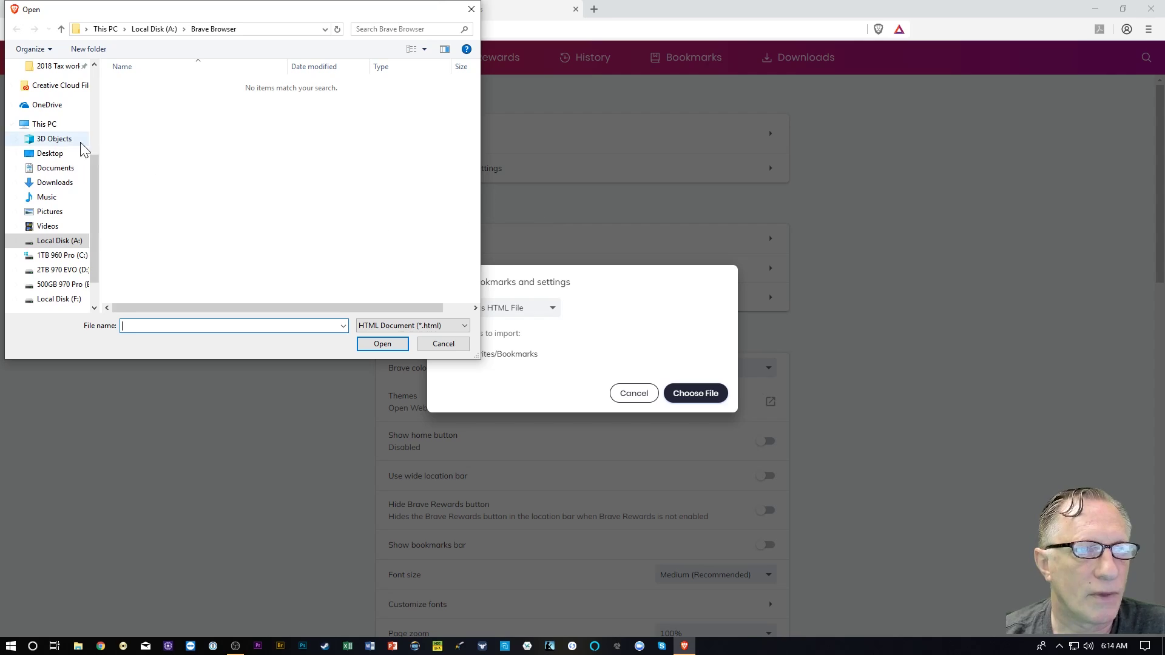
{"action": "left_click", "coordinate": [56, 182]}
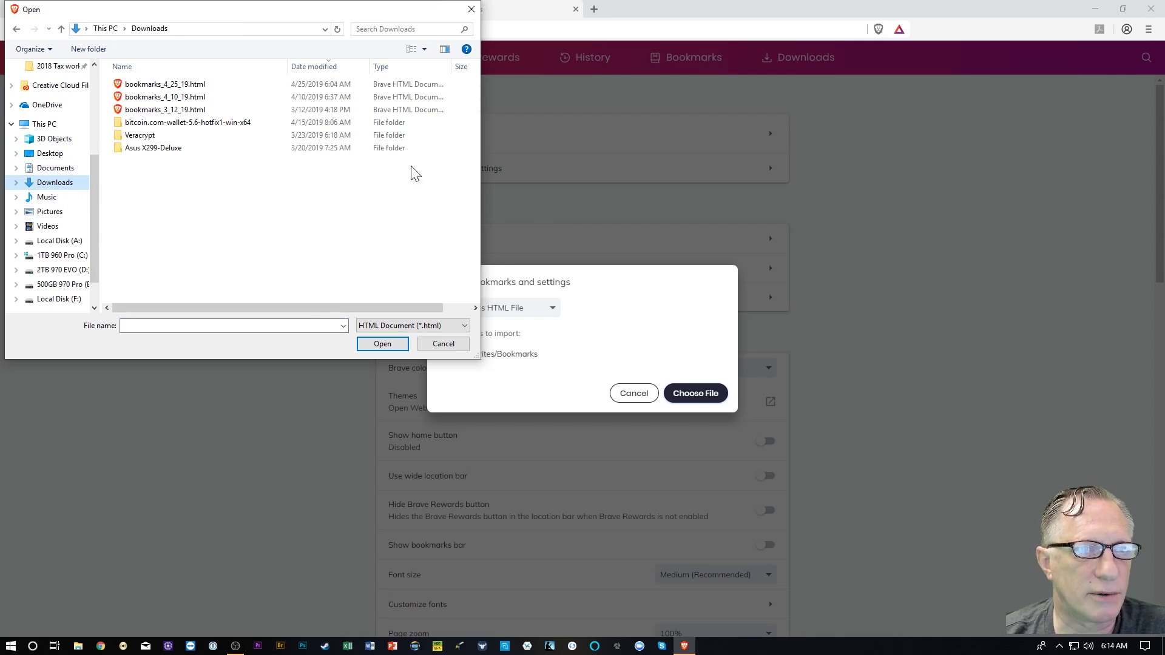
{"action": "left_click", "coordinate": [188, 85]}
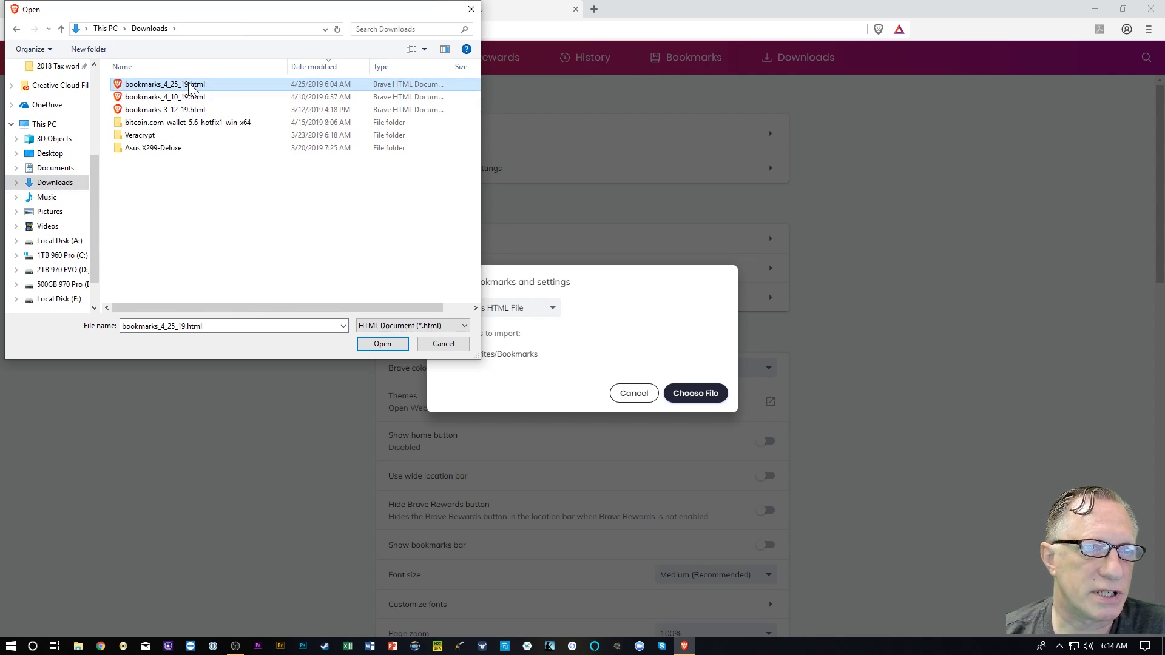
{"action": "left_click", "coordinate": [382, 343]}
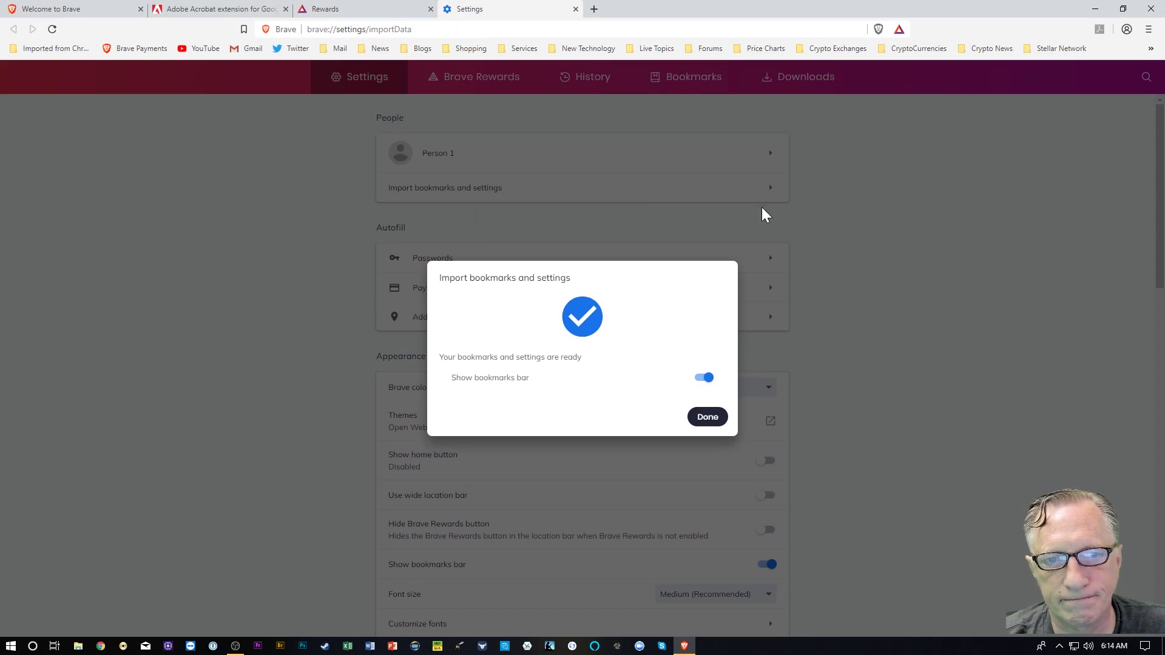
{"action": "left_click", "coordinate": [708, 419]}
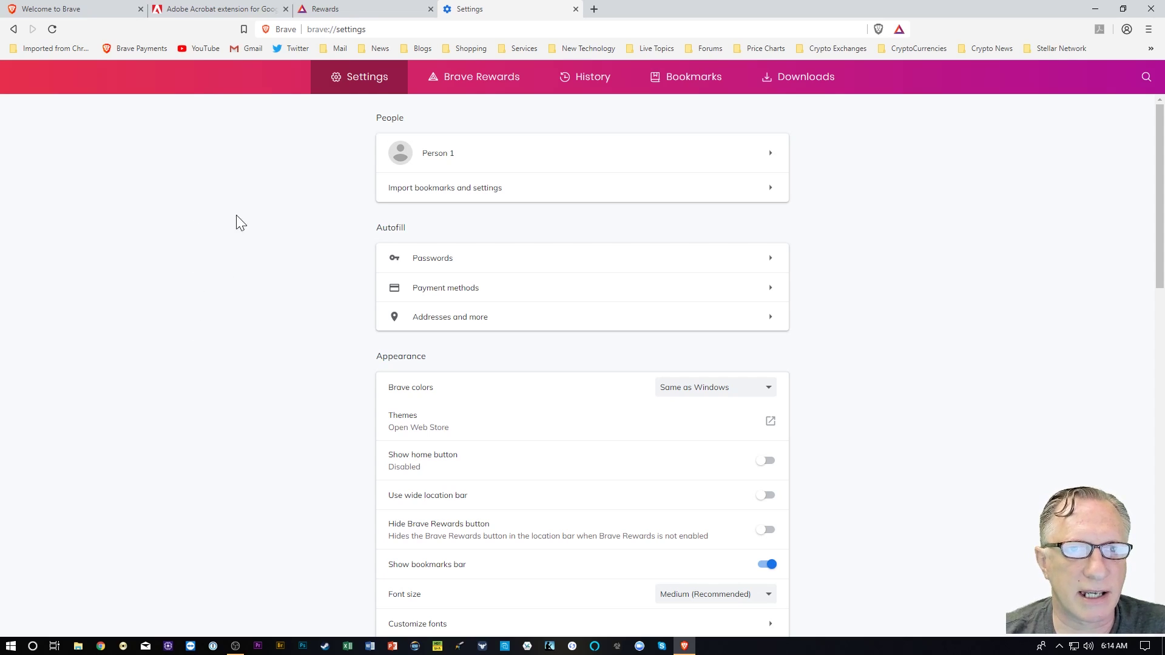
- Close the Adobe Acrobat extension page and go from Settings to Brave Rewards
{"action": "left_click", "coordinate": [286, 9]}
{"action": "left_click", "coordinate": [477, 76]}
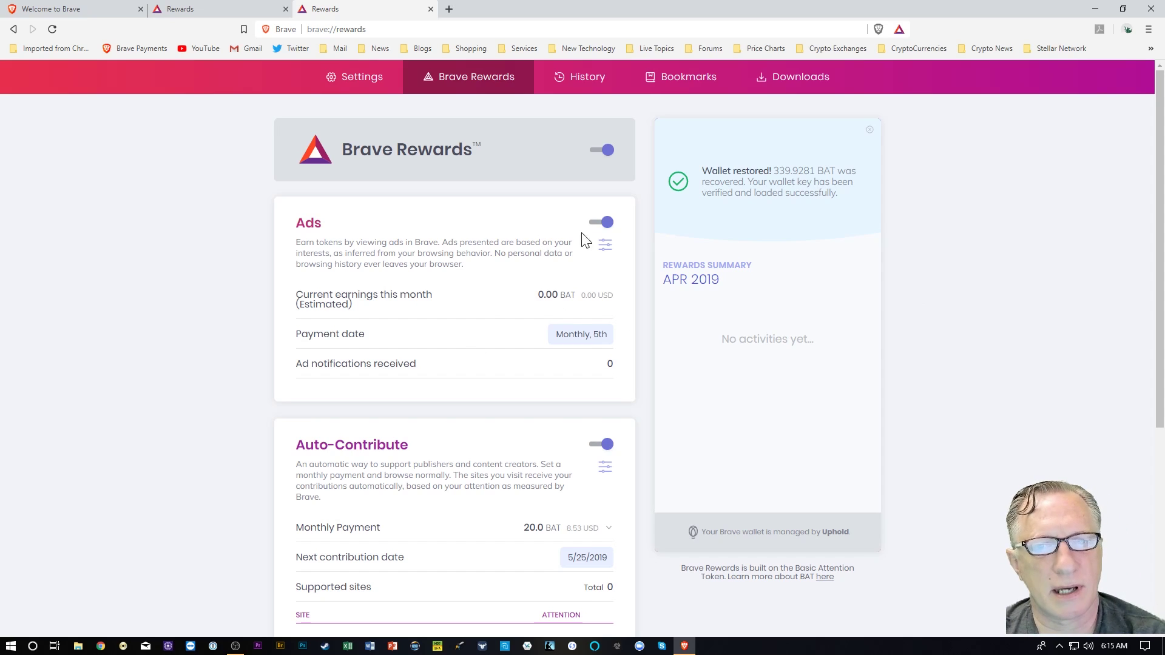
- Switch Ads off and back on twice in Brave Rewards
{"action": "left_click", "coordinate": [605, 222]}
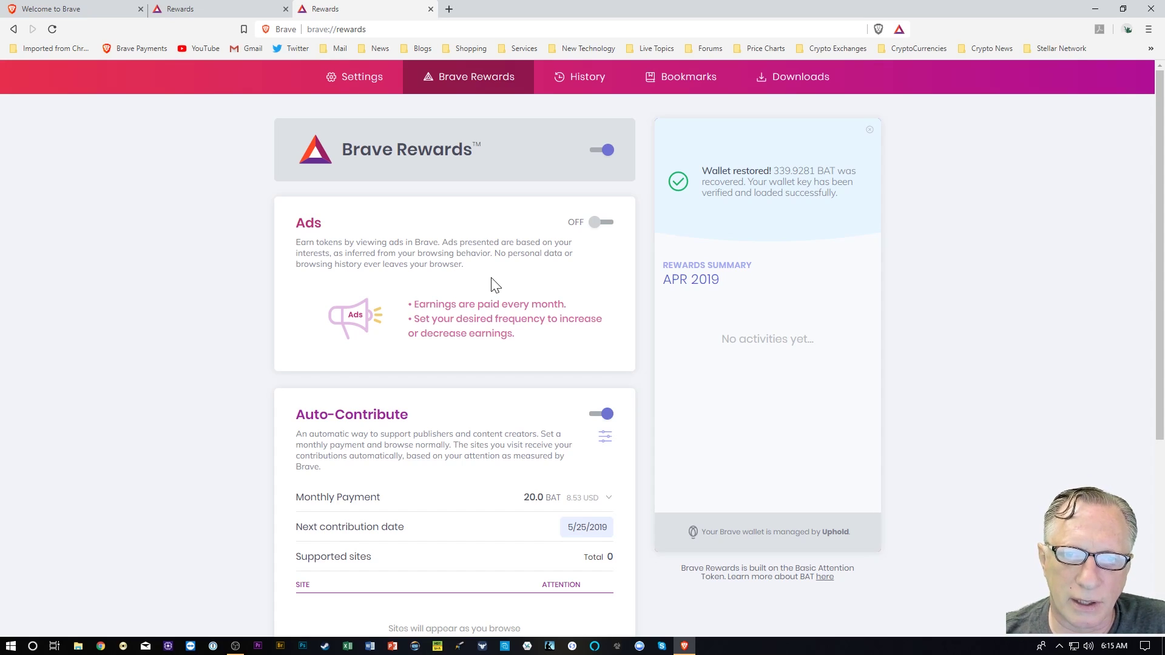
{"action": "left_click", "coordinate": [599, 223]}
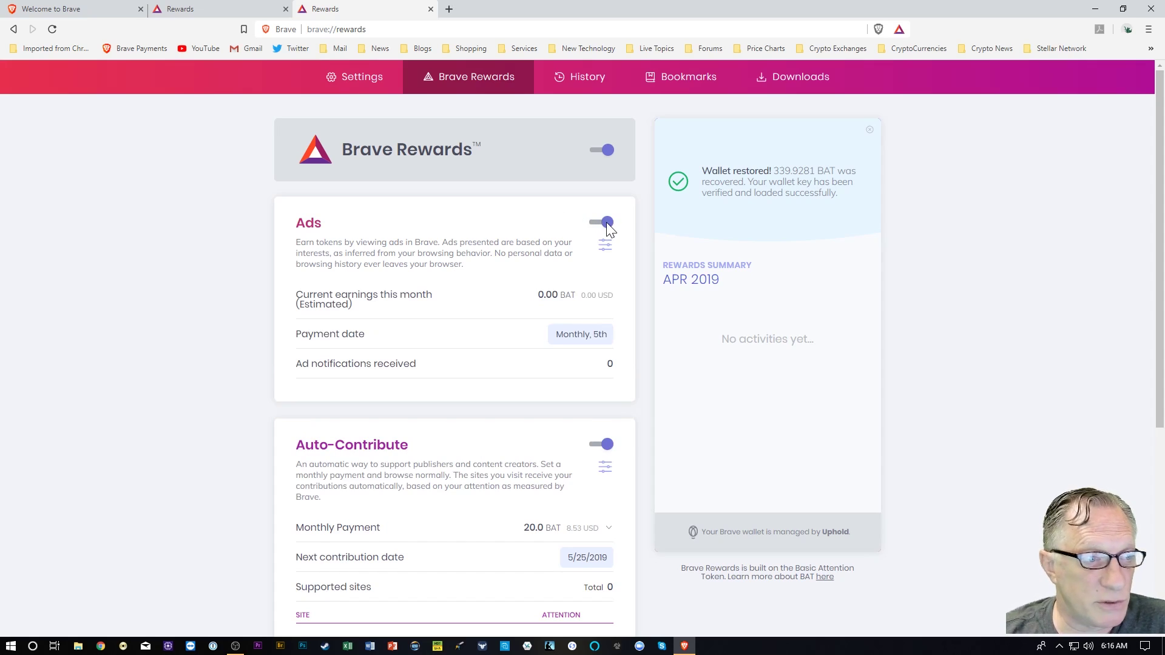
{"action": "left_click", "coordinate": [607, 224]}
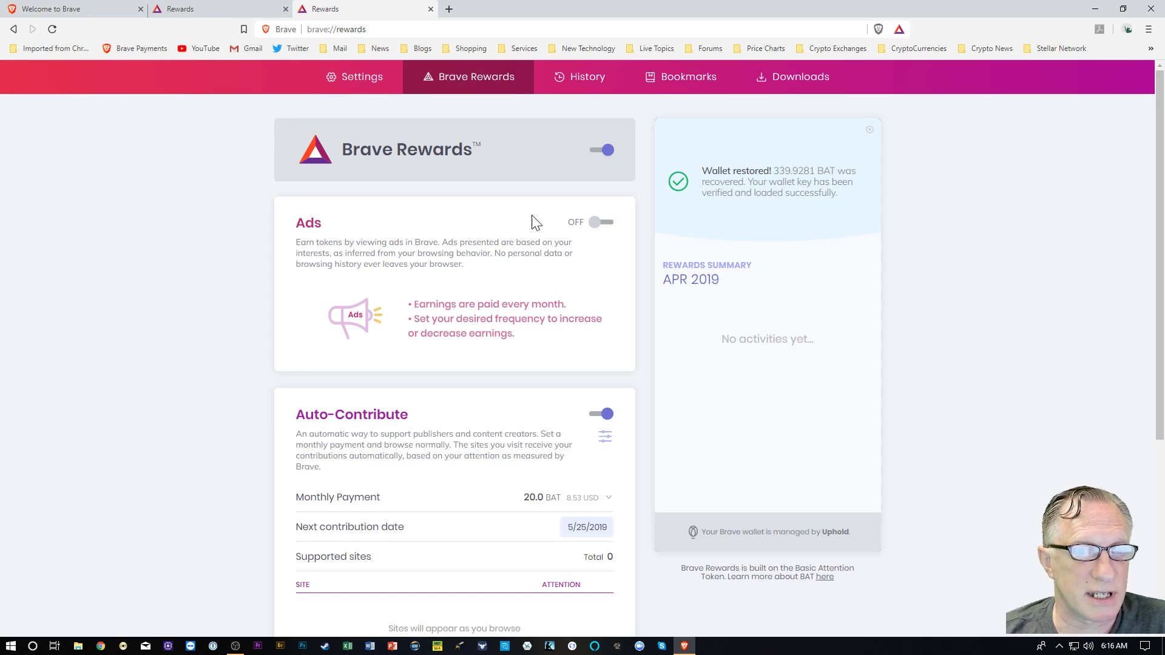
{"action": "left_click", "coordinate": [596, 222]}
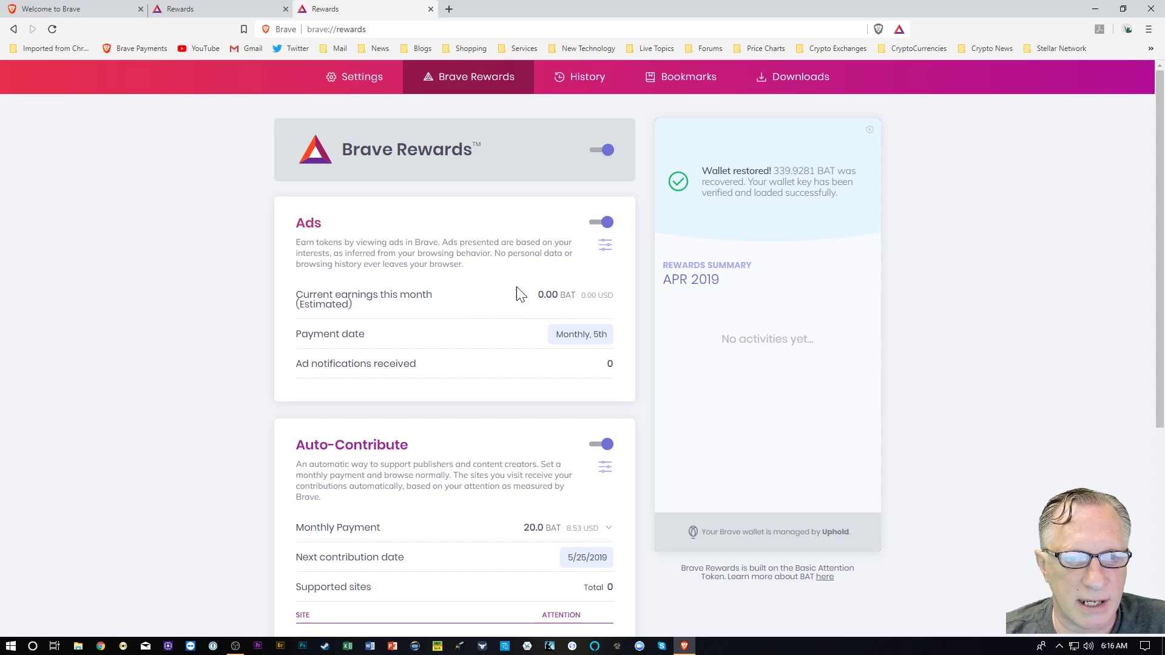
- Dismiss the wallet restoration notice and review the Ads, Auto-Contribute and Tips sections of Brave Rewards
{"action": "scroll", "coordinate": [455, 328], "scroll_direction": "down", "scroll_amount": 3}
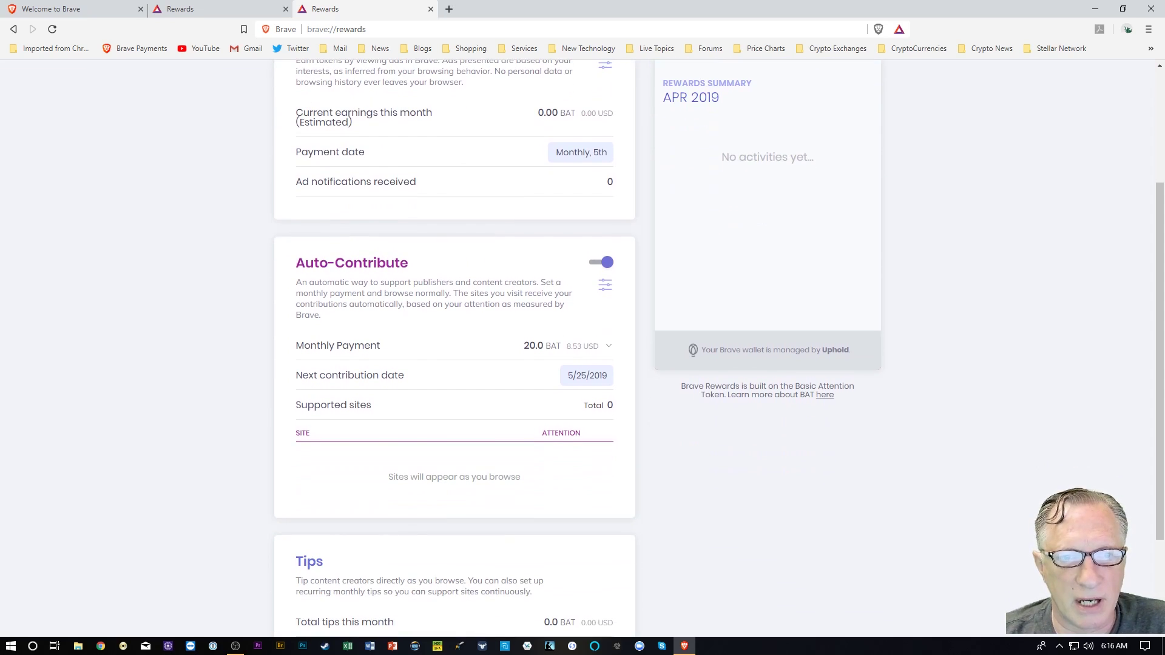
{"action": "scroll", "coordinate": [864, 337], "scroll_direction": "up", "scroll_amount": 2}
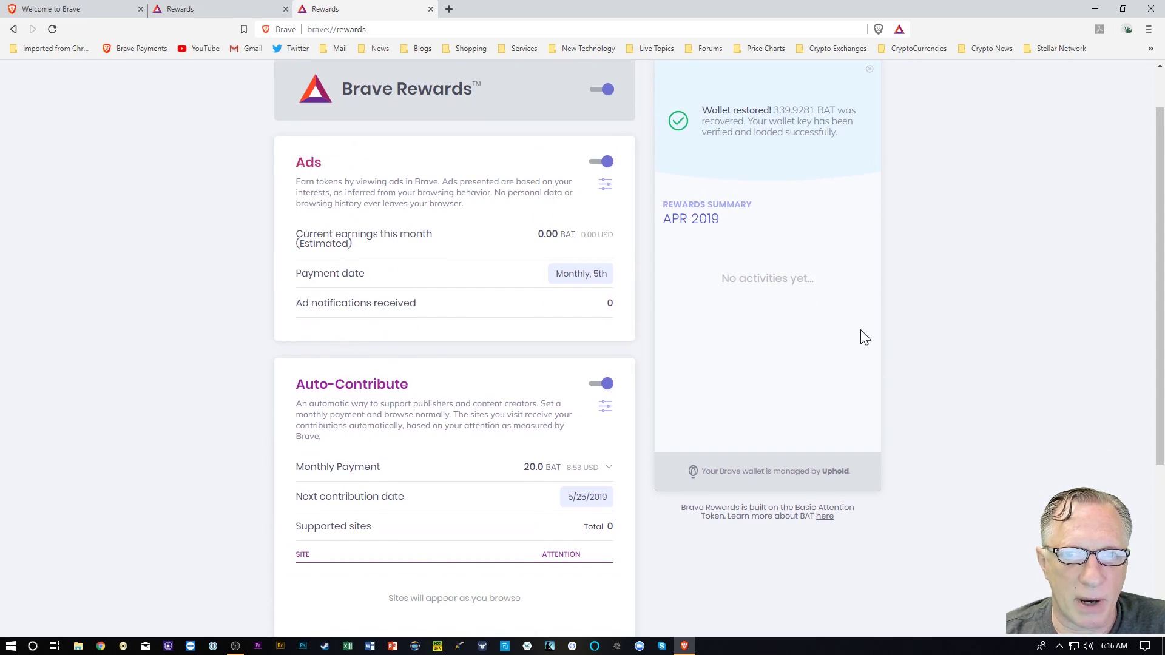
{"action": "scroll", "coordinate": [766, 320], "scroll_direction": "up", "scroll_amount": 1}
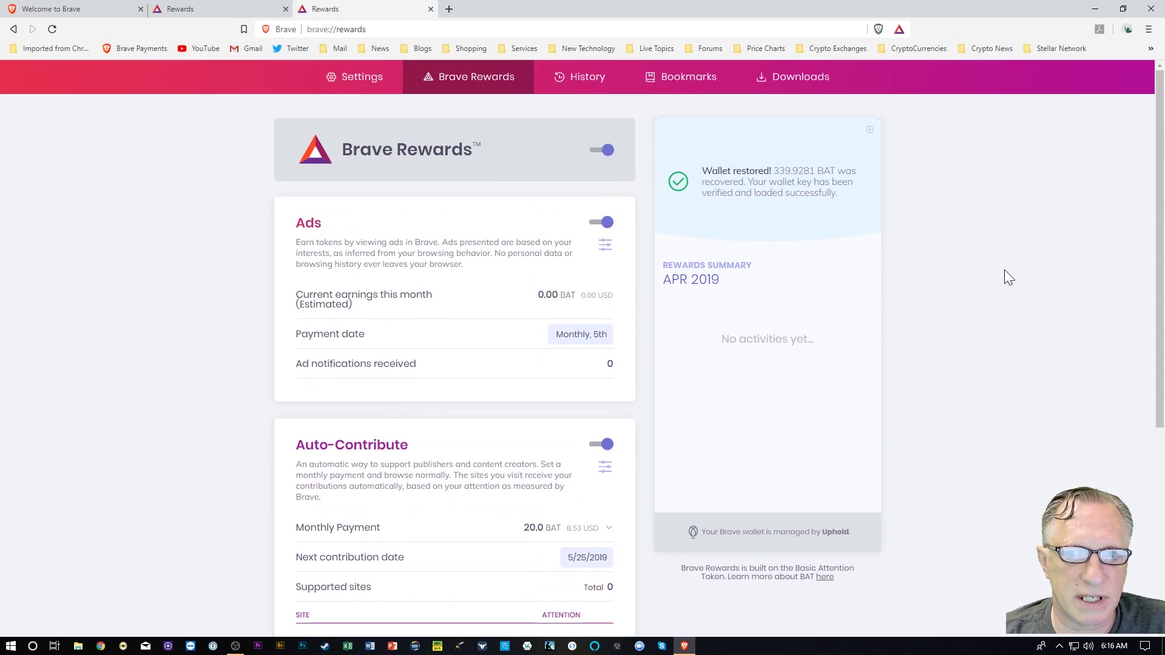
{"action": "left_click", "coordinate": [870, 129]}
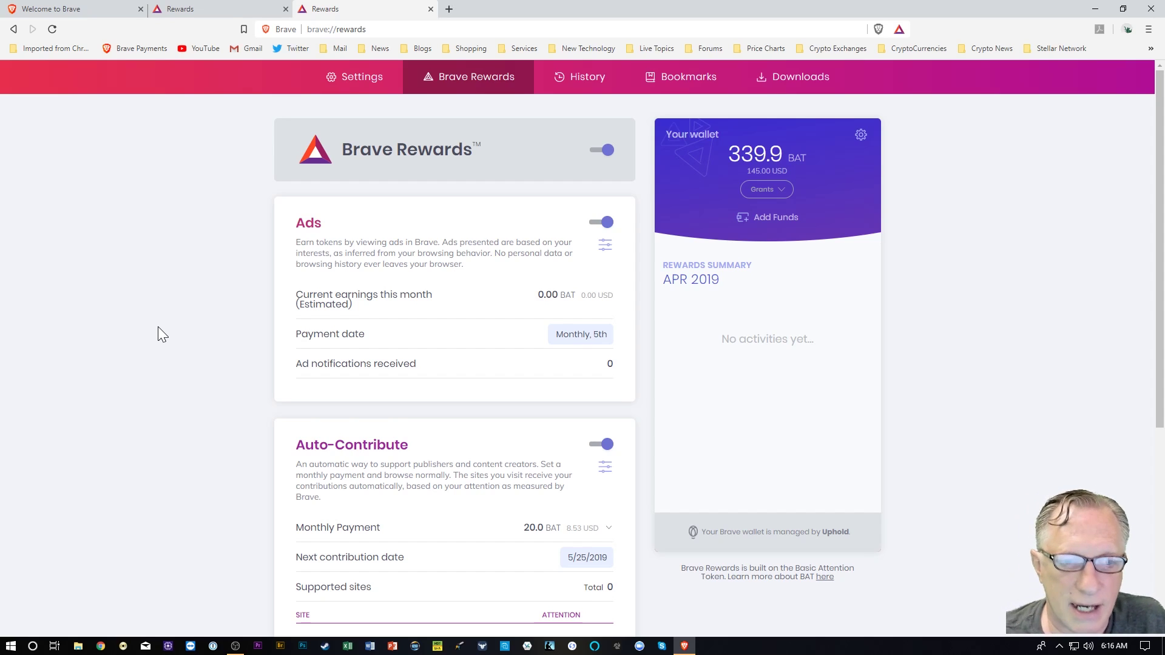
{"action": "scroll", "coordinate": [158, 326], "scroll_direction": "down", "scroll_amount": 5}
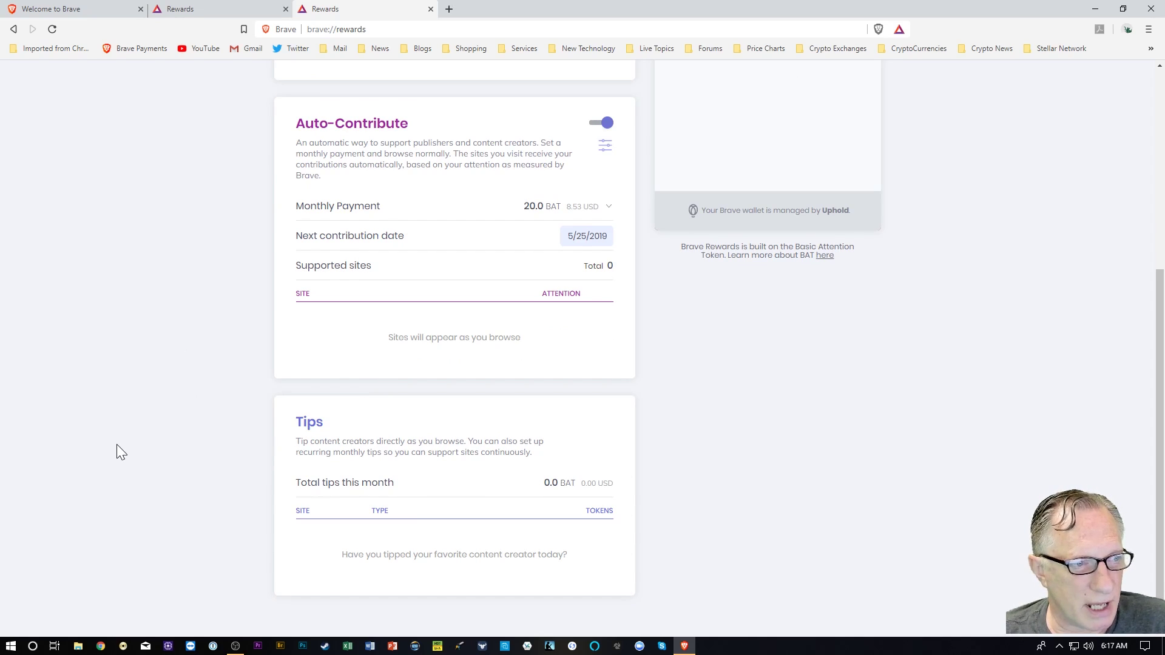
{"action": "scroll", "coordinate": [121, 434], "scroll_direction": "up", "scroll_amount": 5}
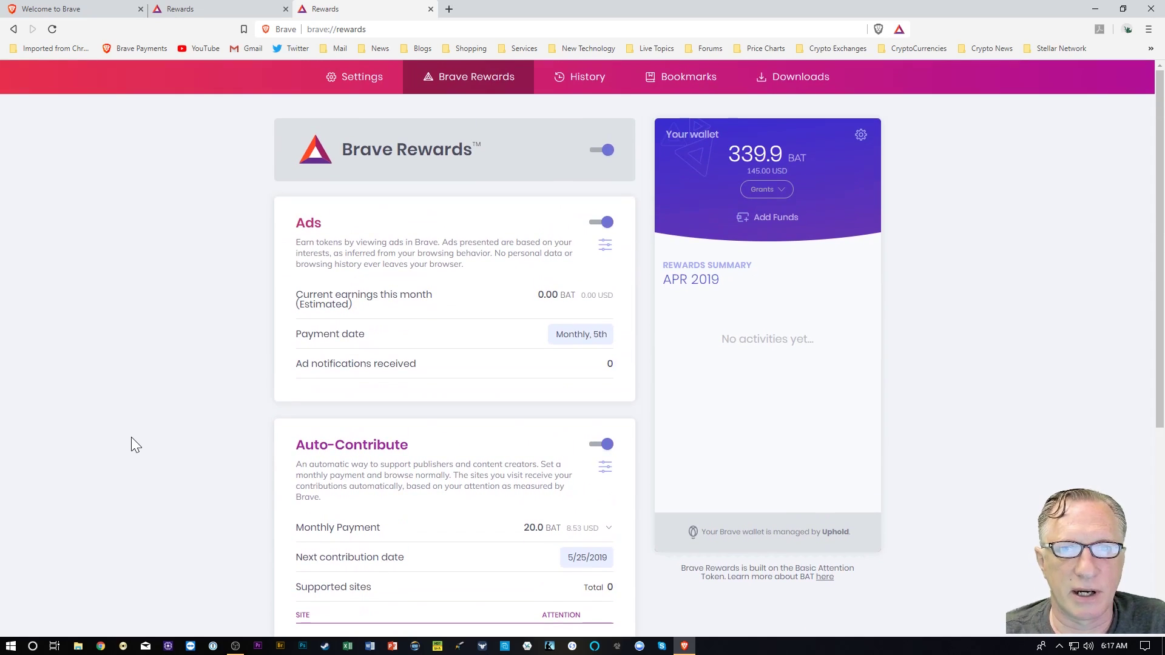